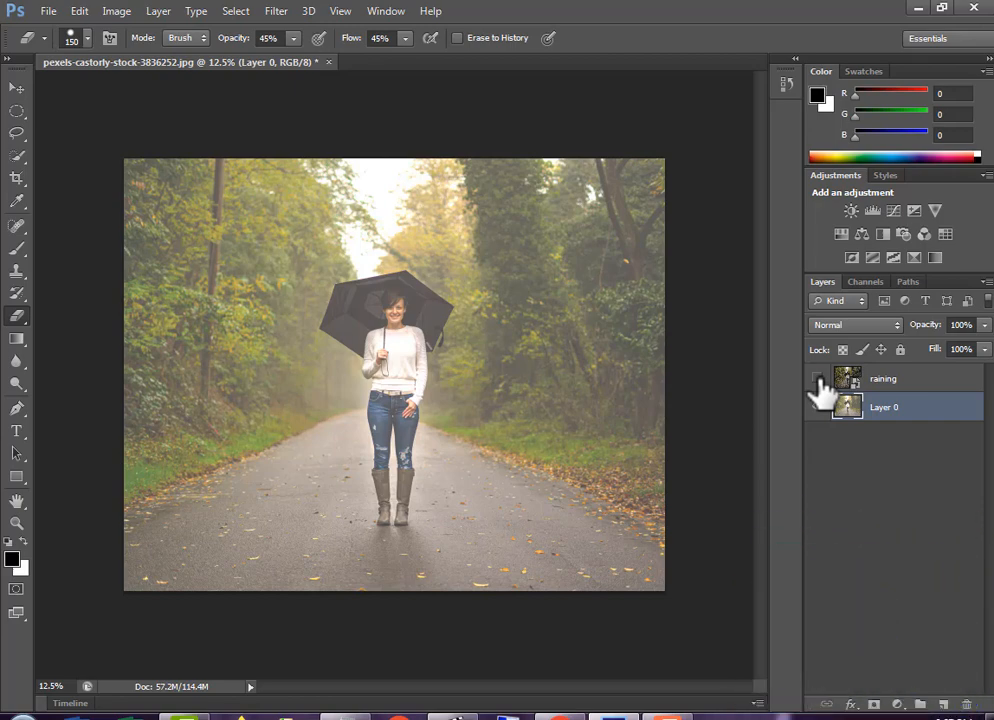
Compare the photo with and without the rain effect by toggling the visibility of the raining layer.
left_click(818, 379)
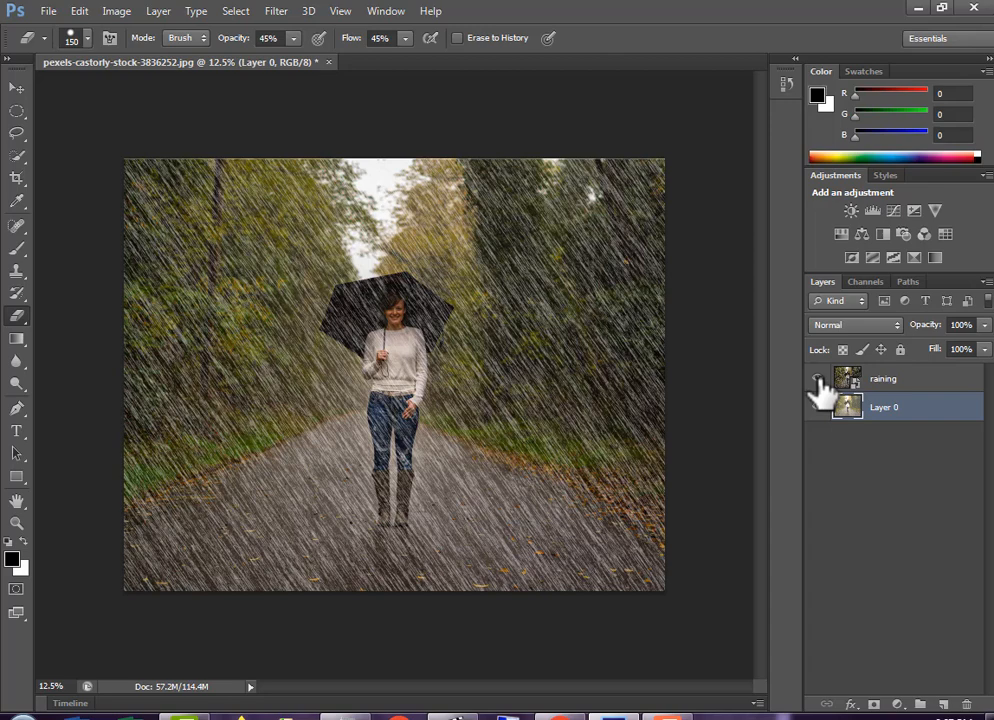
left_click(818, 379)
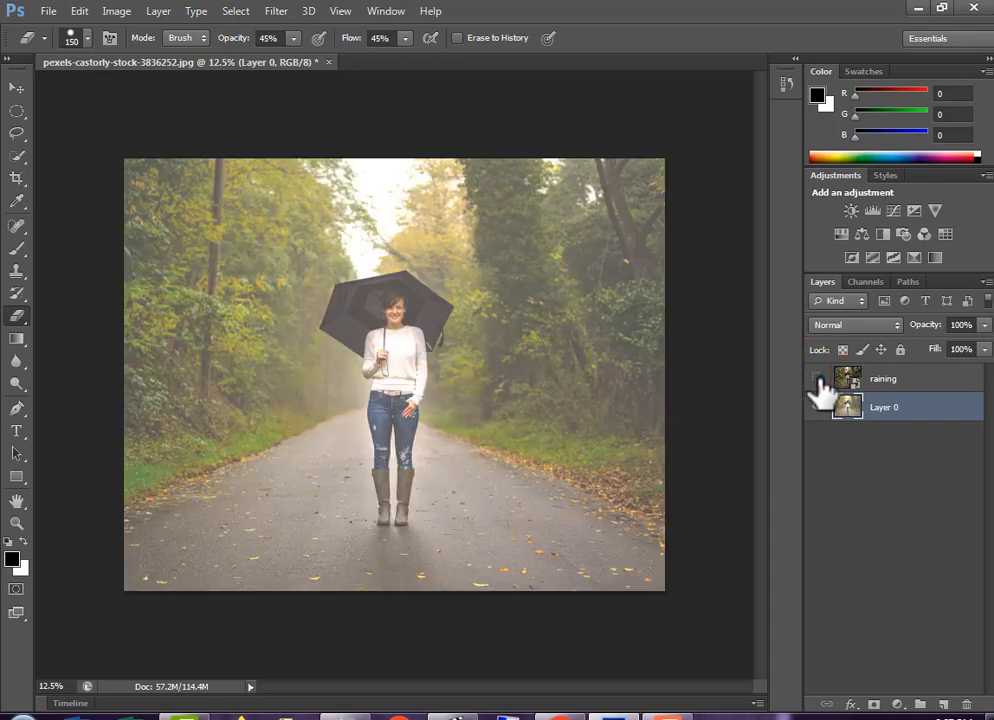
left_click(818, 379)
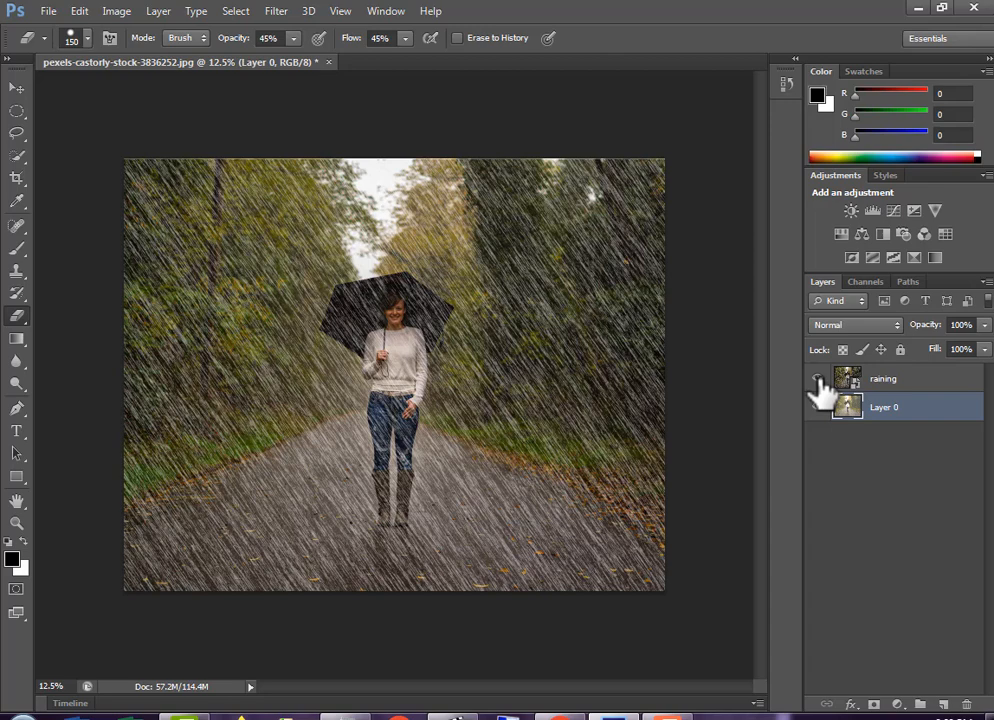
left_click(819, 379)
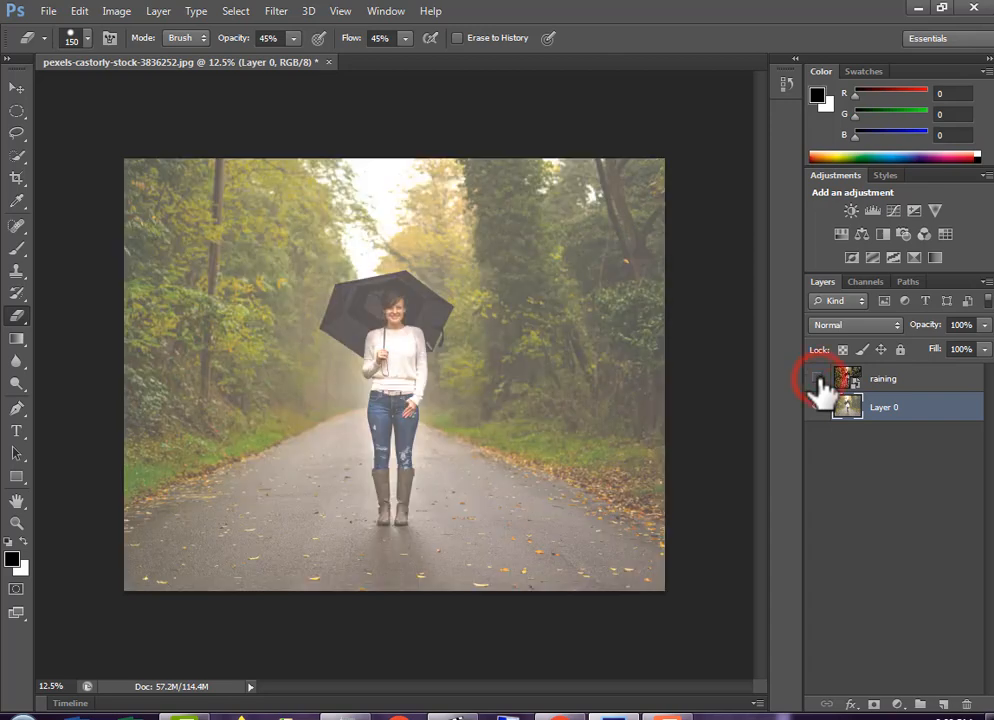
left_click(819, 379)
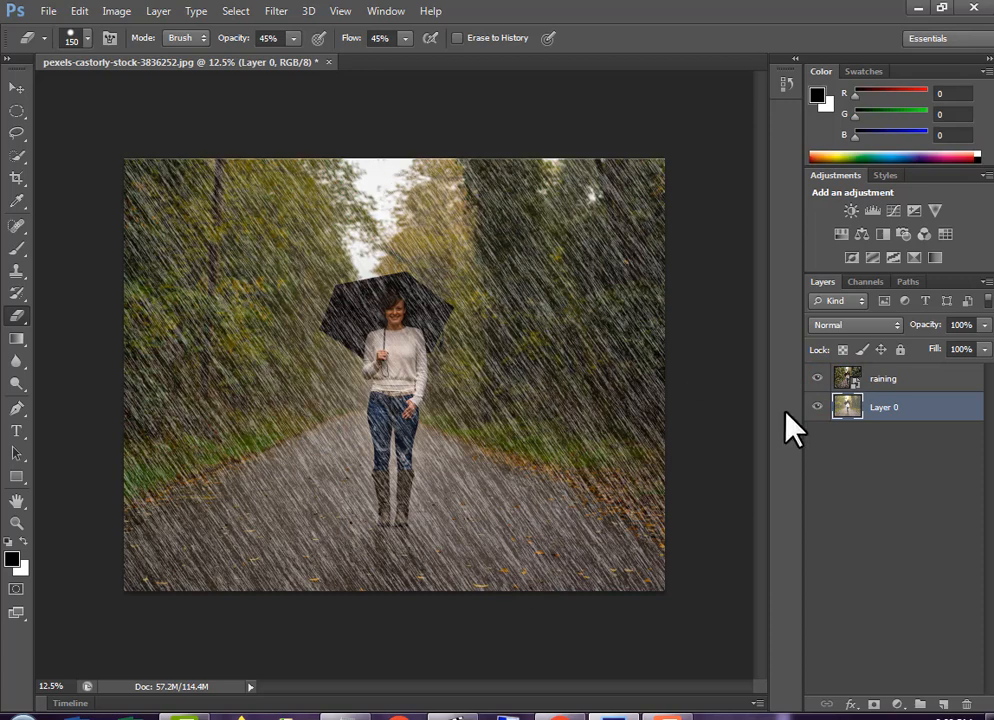
Close the finished rain document without saving and open the original photo pexels-castorly-stock-3836252.jpg.
left_click(329, 62)
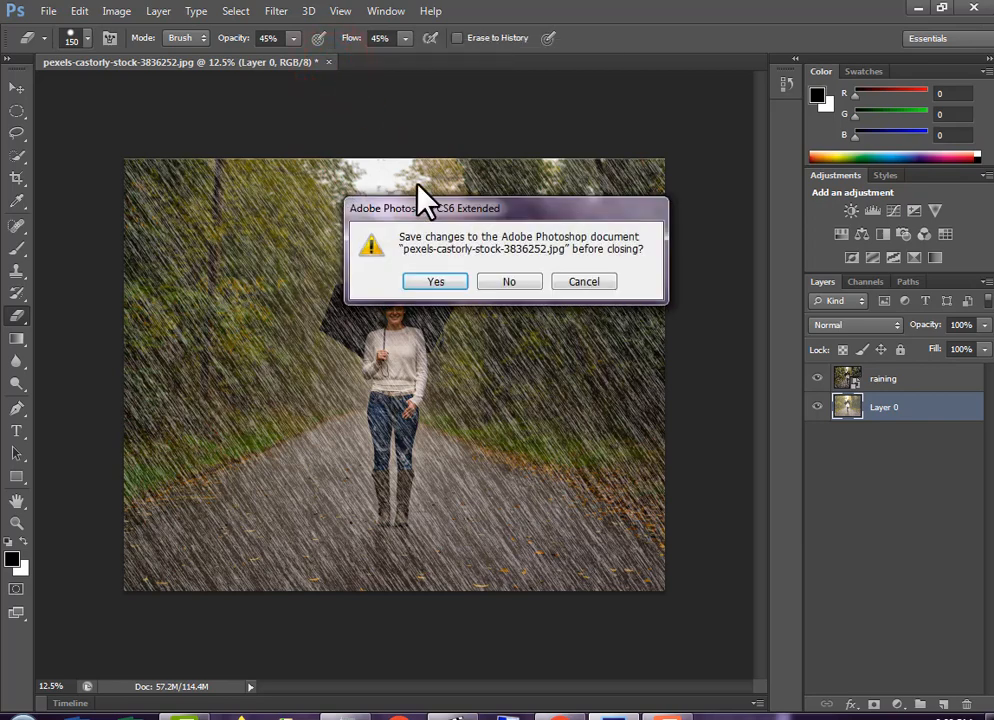
left_click(509, 284)
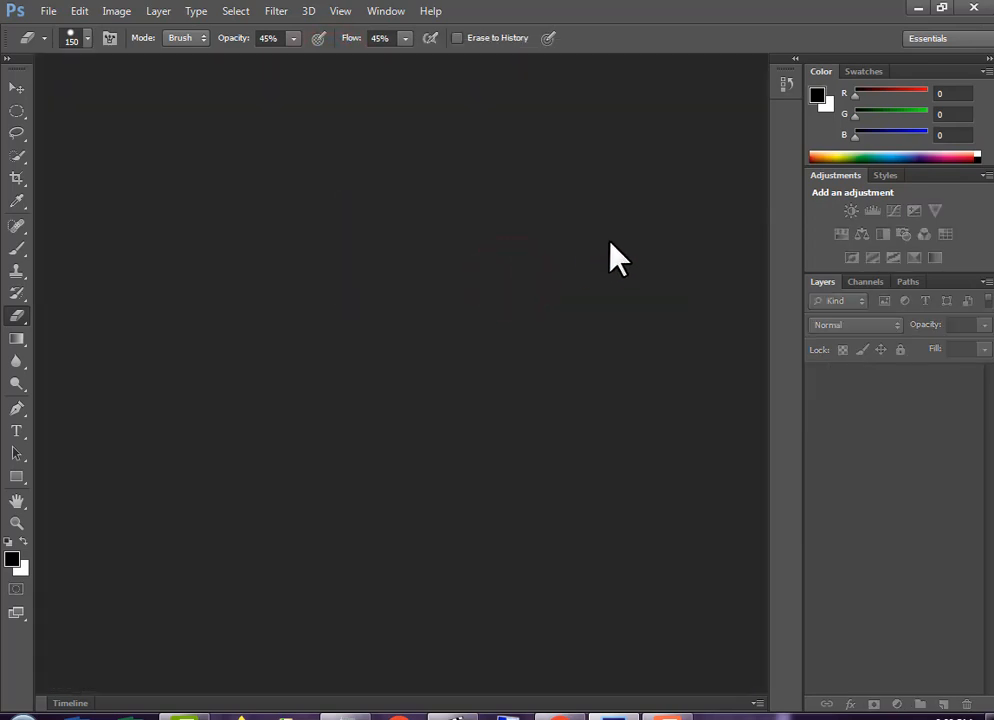
double_click(444, 314)
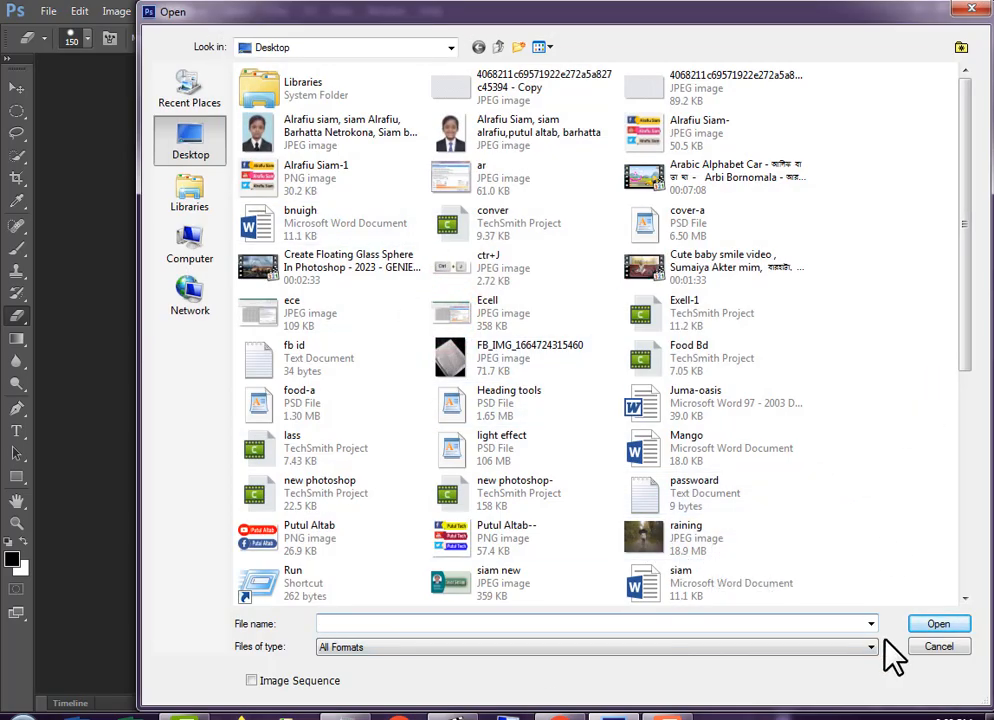
left_click(973, 9)
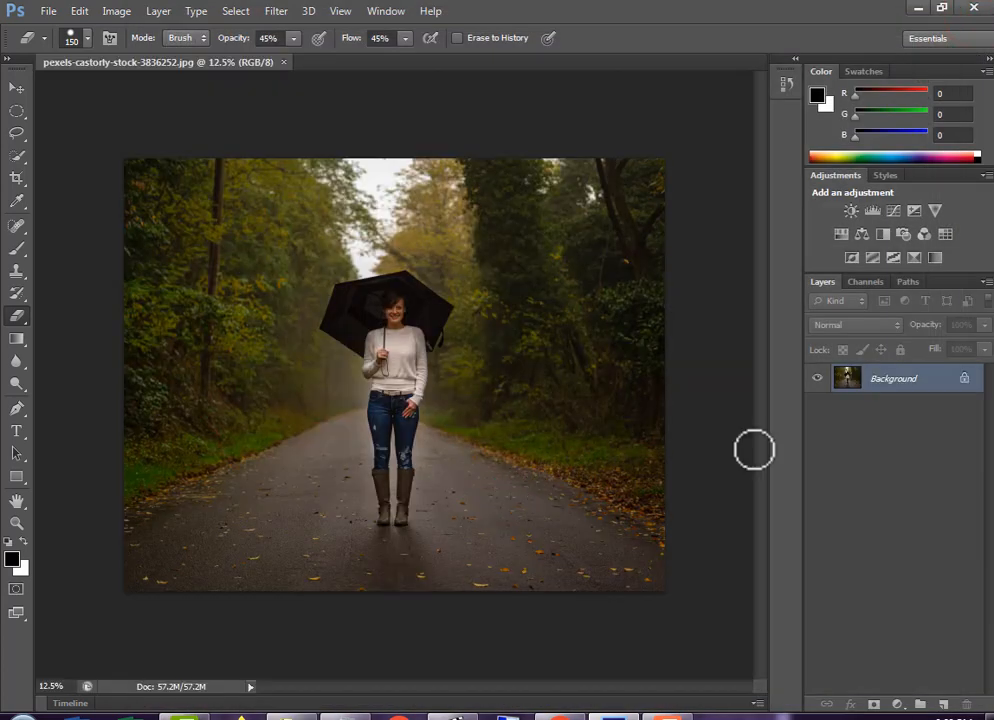
Convert the locked Background into a regular layer named Layer 0 and add a blank layer above it.
double_click(941, 388)
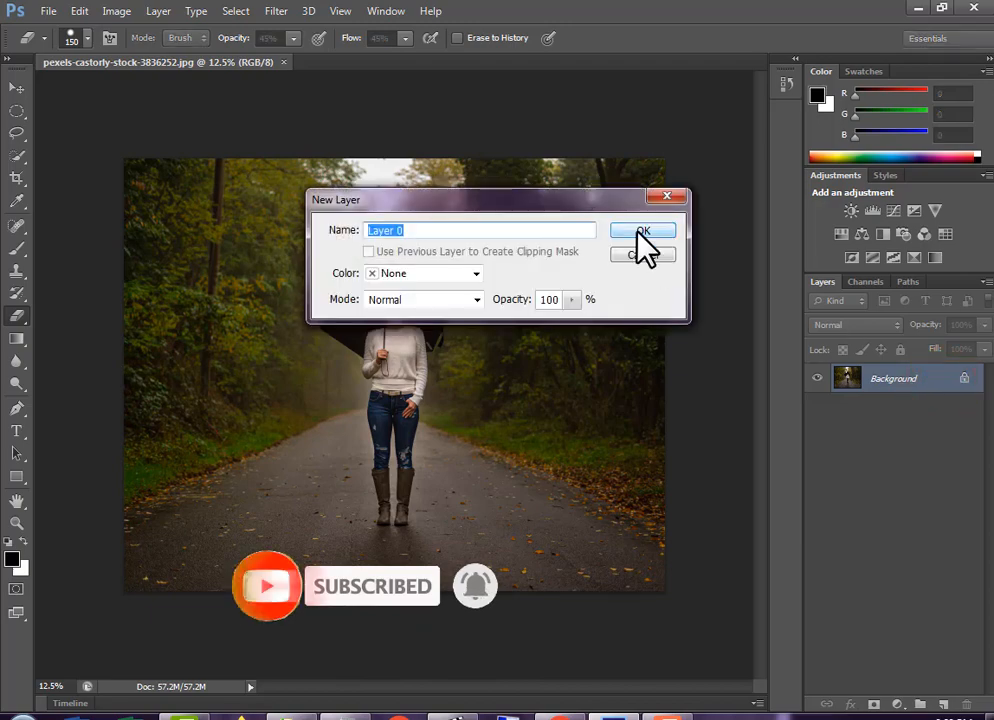
left_click(637, 230)
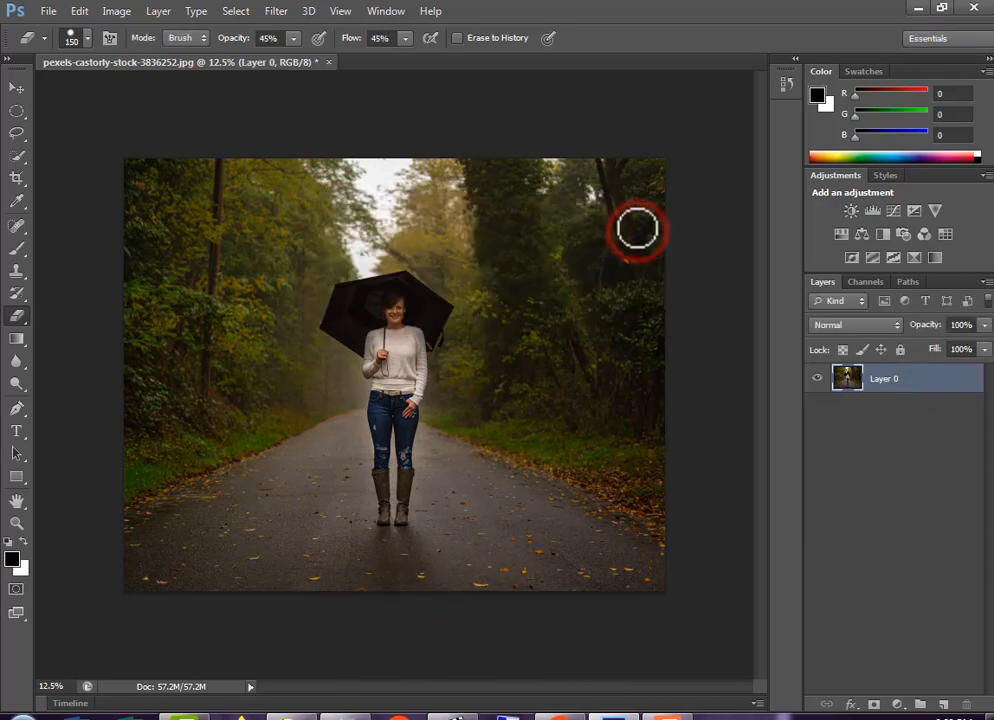
left_click(943, 706)
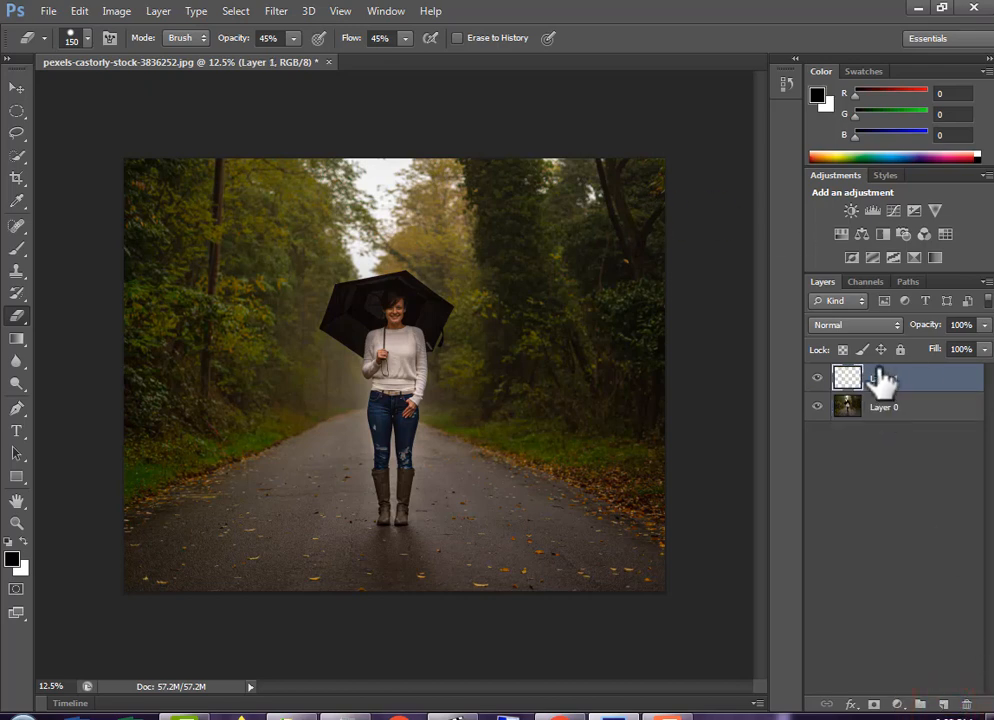
left_click(917, 379)
Create a Solid Color fill layer above the photo in a near-white color.
left_click(897, 704)
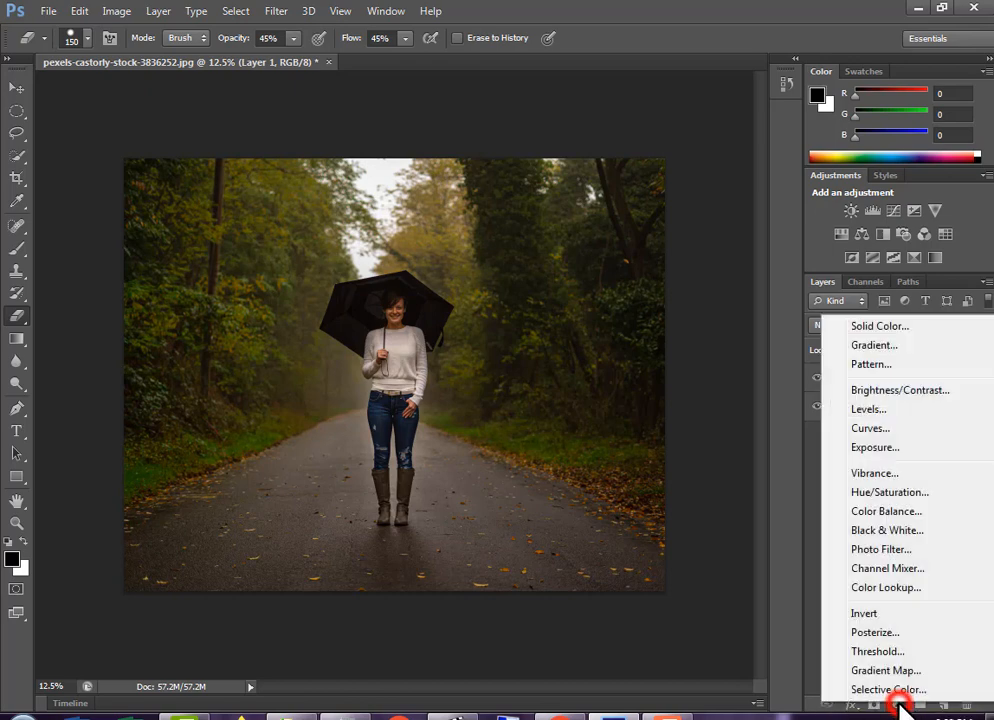
left_click(881, 326)
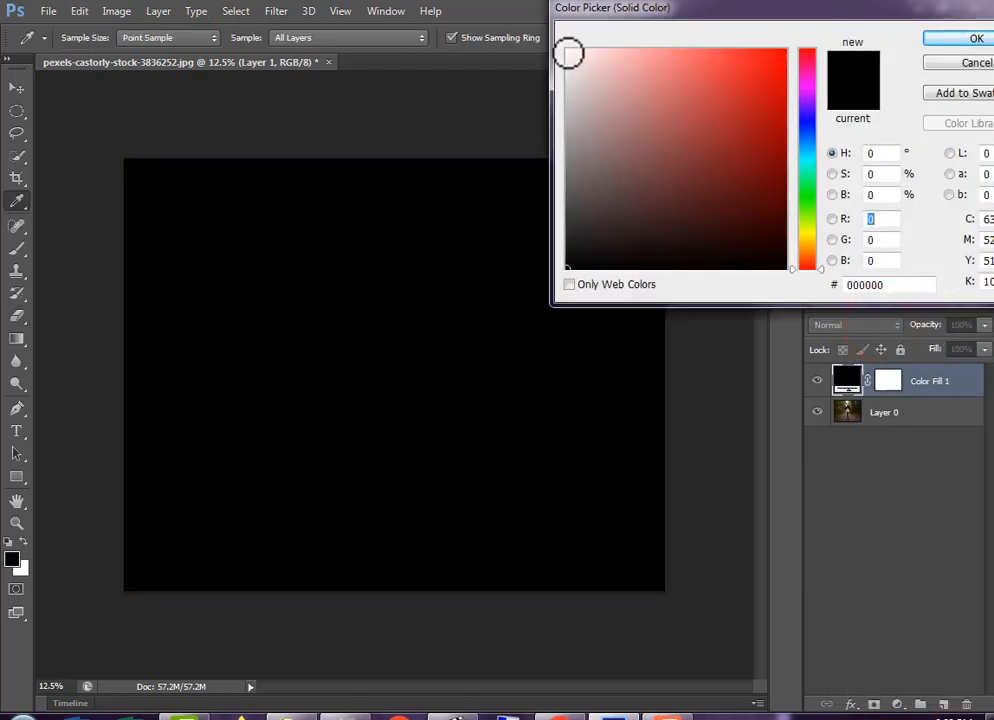
left_click_drag(571, 52, 570, 50)
left_click(956, 46)
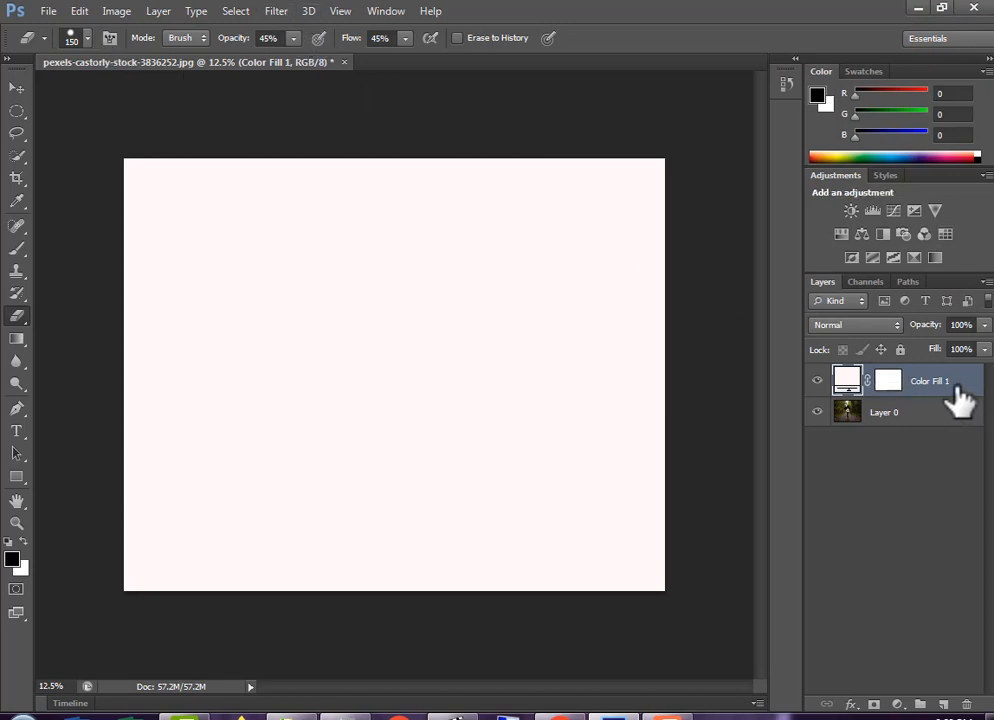
Rasterize the near-white fill layer and apply the Fibers filter with Variance 20 and Strength 20.
left_click(274, 11)
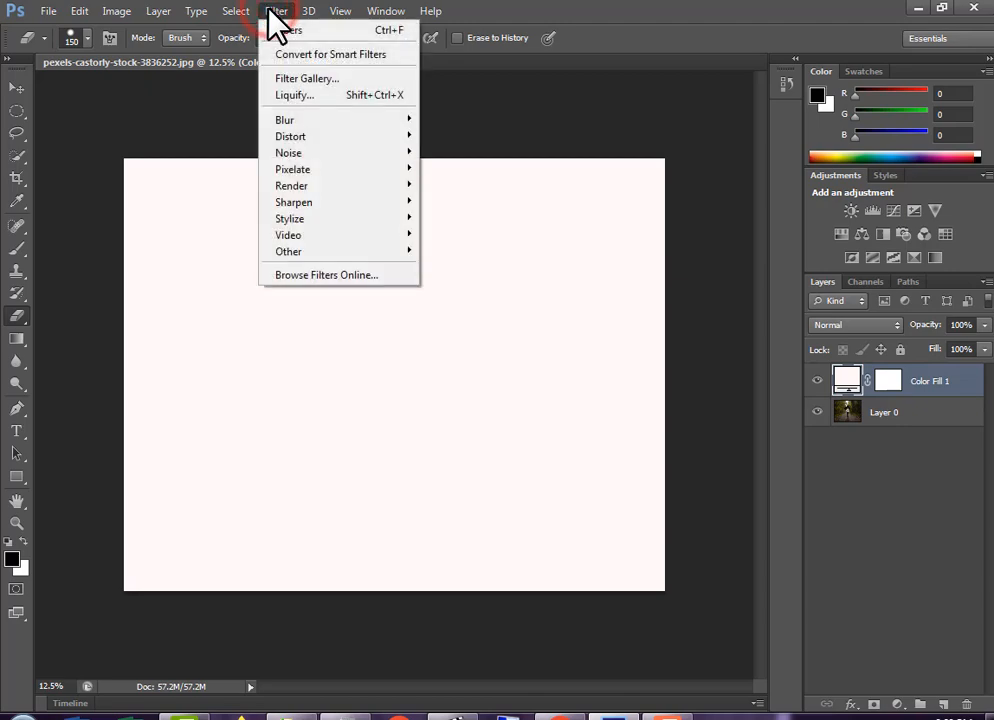
mouse_move(324, 186)
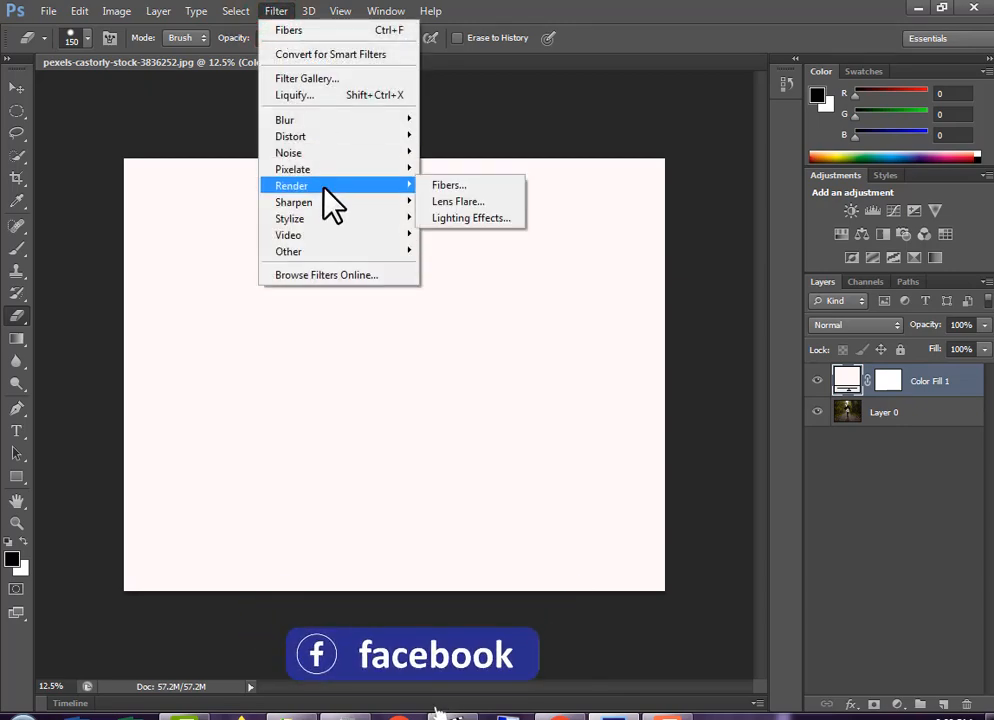
left_click(482, 185)
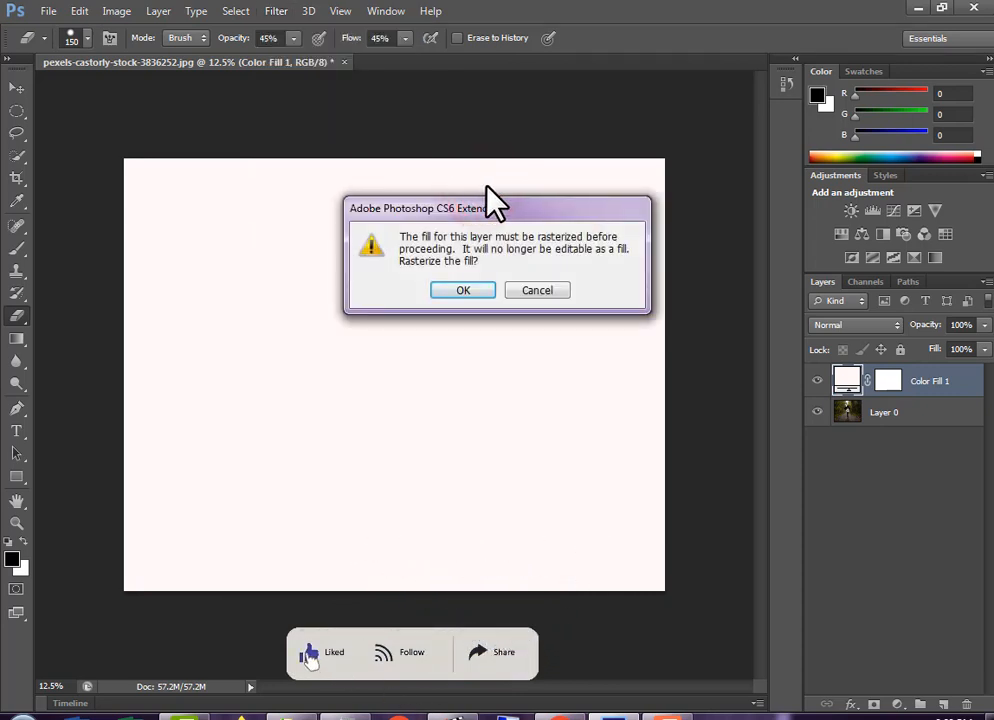
left_click(469, 290)
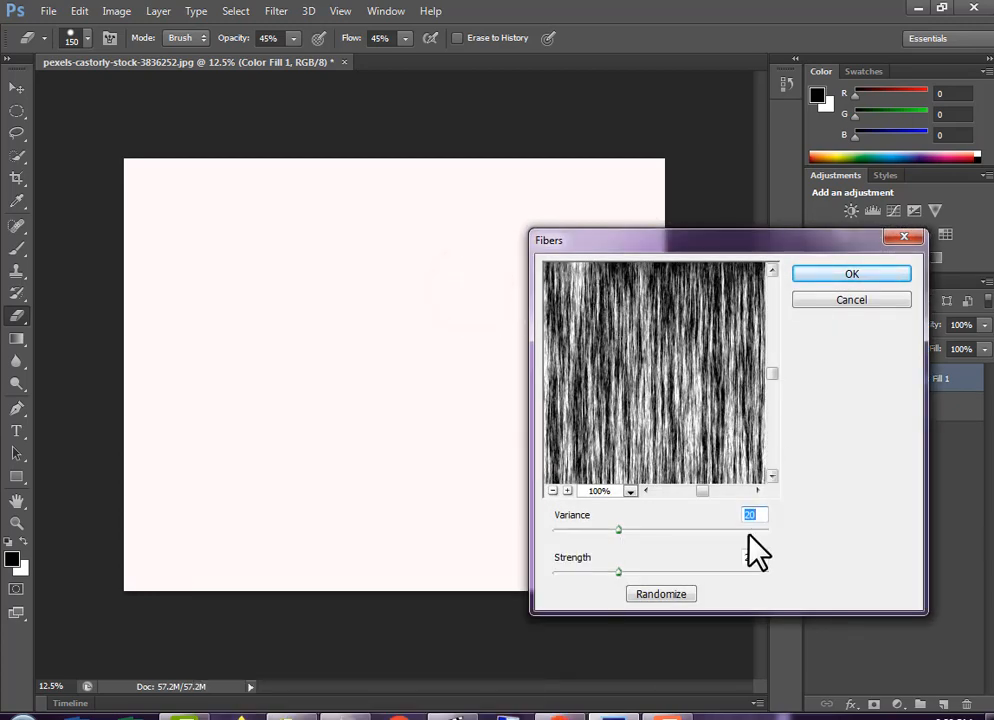
left_click_drag(619, 531, 647, 543)
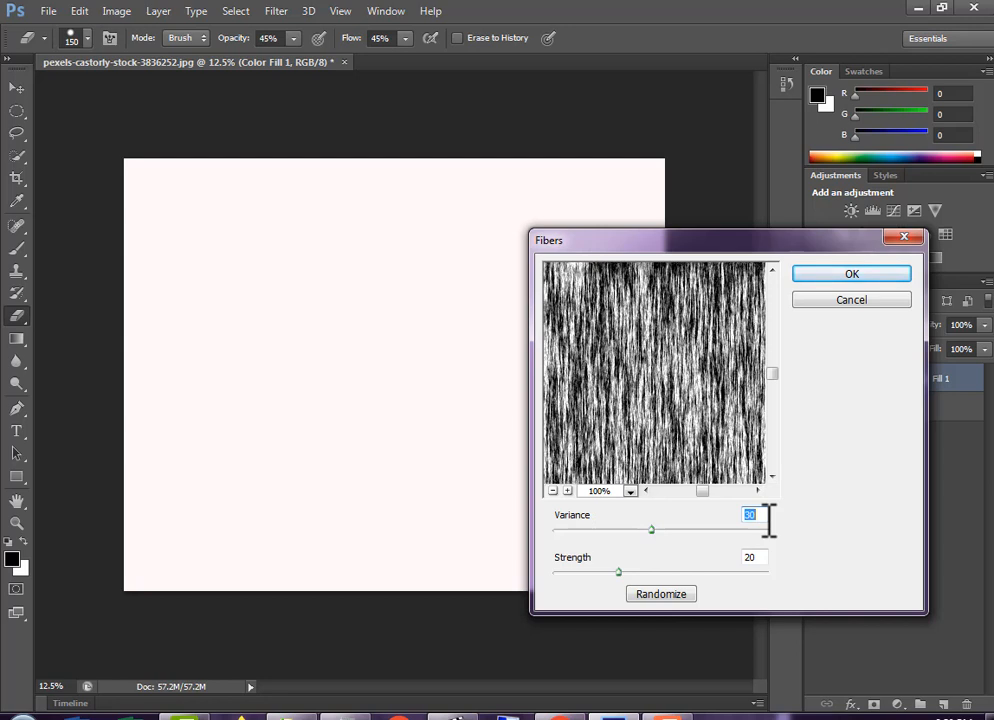
type("20")
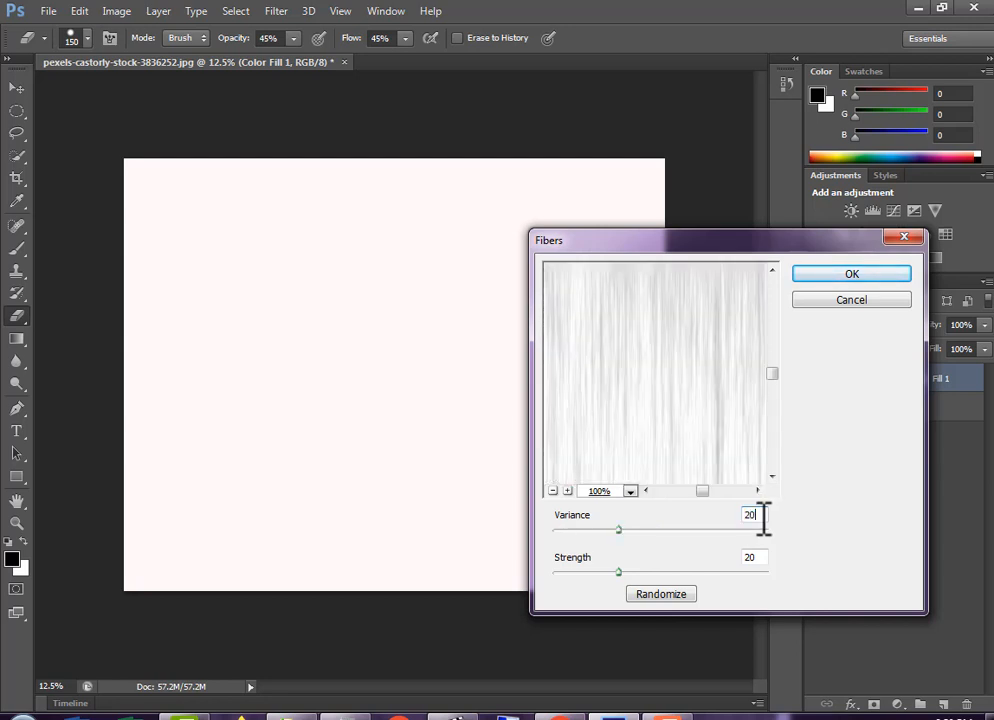
double_click(763, 557)
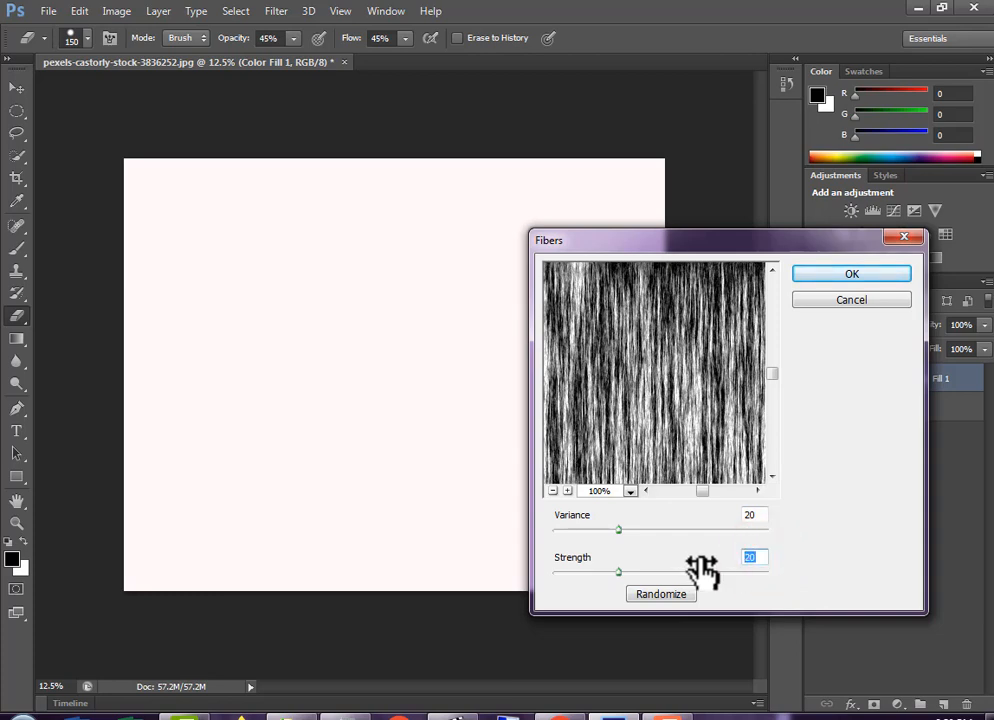
type("20")
left_click(877, 272)
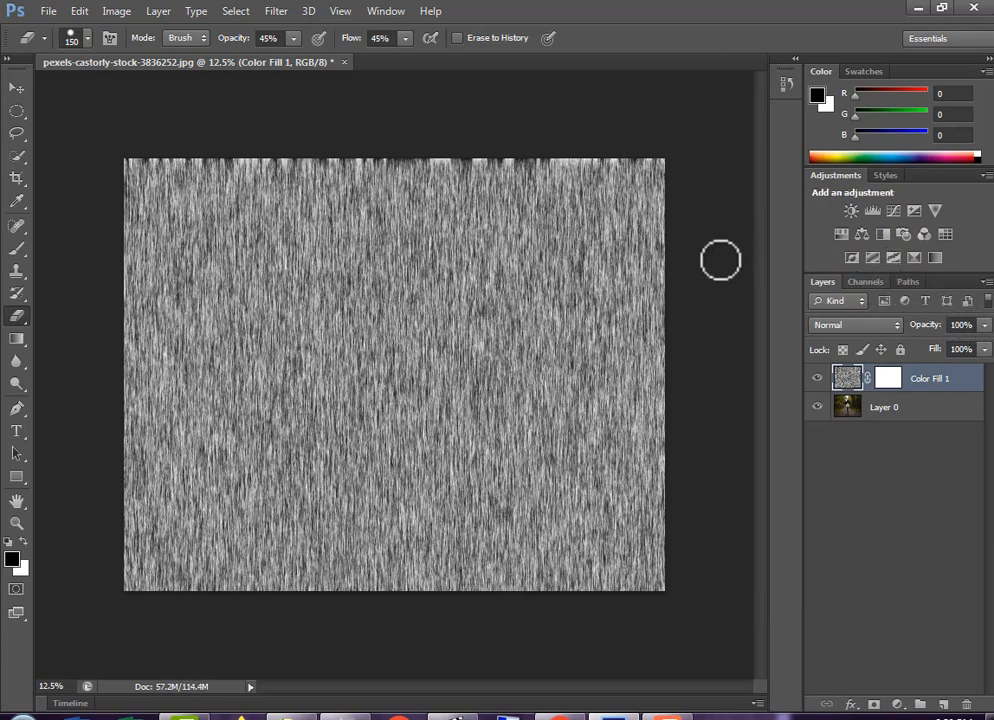
Lower the fibers layer's opacity to 51% and rotate it about 25° counterclockwise with Free Transform.
left_click(984, 325)
mouse_move(983, 345)
left_mouse_down()
mouse_move(950, 366)
mouse_move(934, 350)
mouse_move(949, 351)
mouse_move(931, 351)
mouse_move(946, 349)
mouse_move(937, 357)
left_mouse_up()
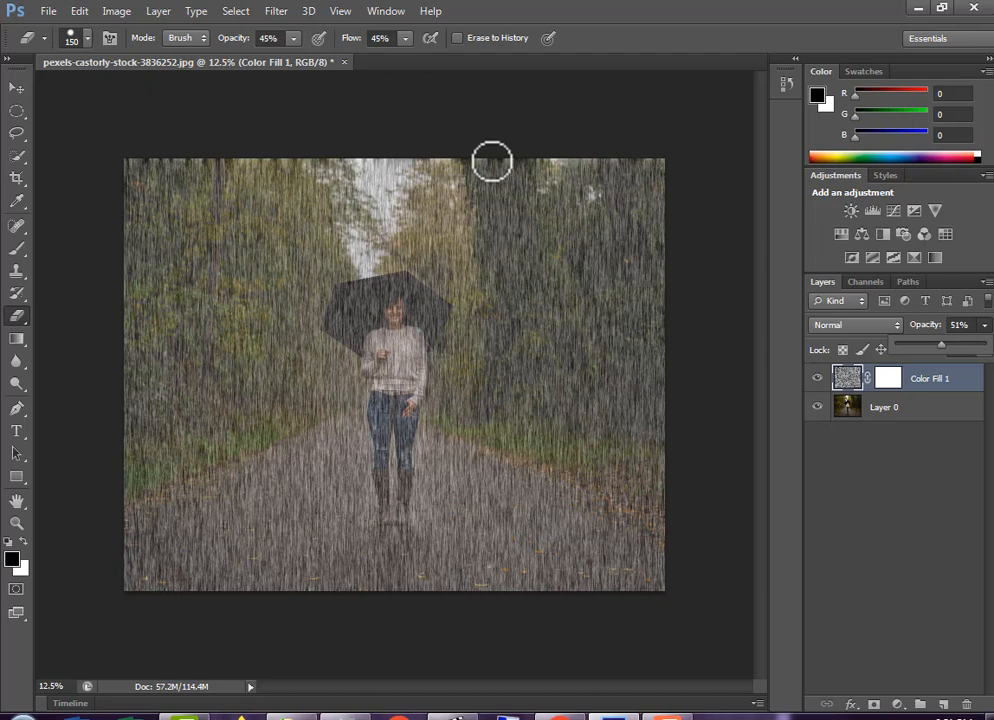
key("ctrl+t")
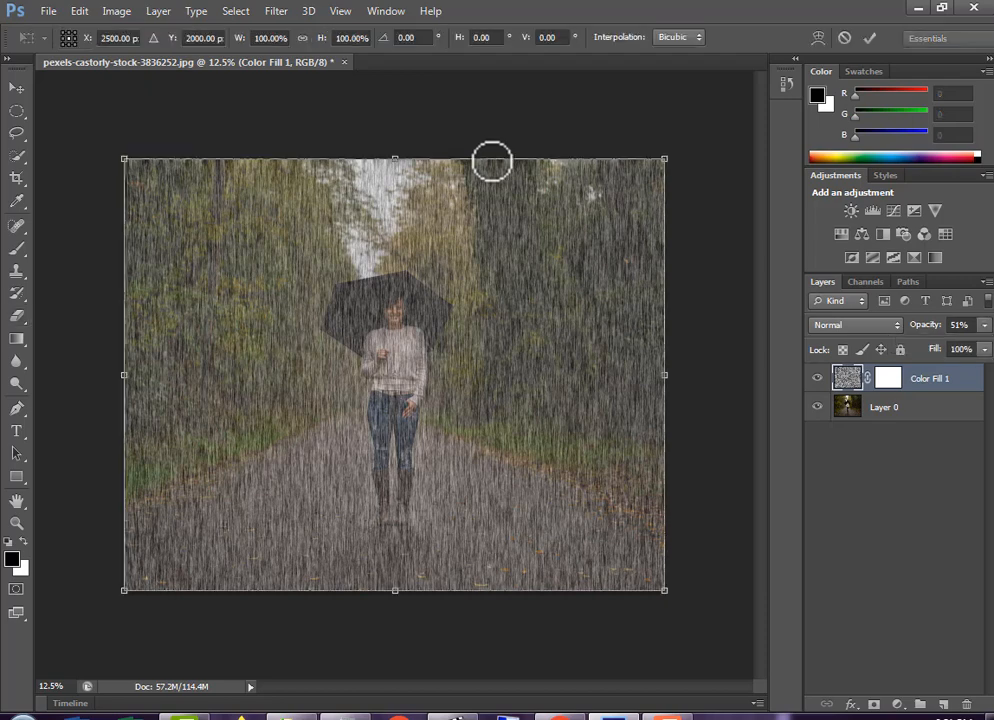
left_click(869, 38)
left_click(78, 11)
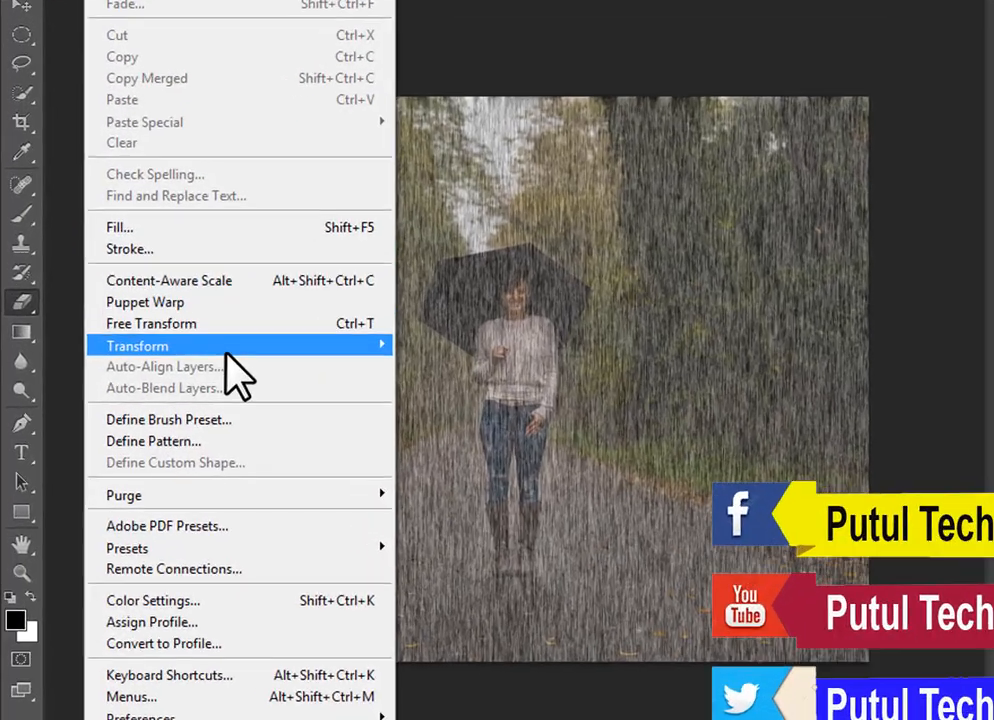
left_click(229, 325)
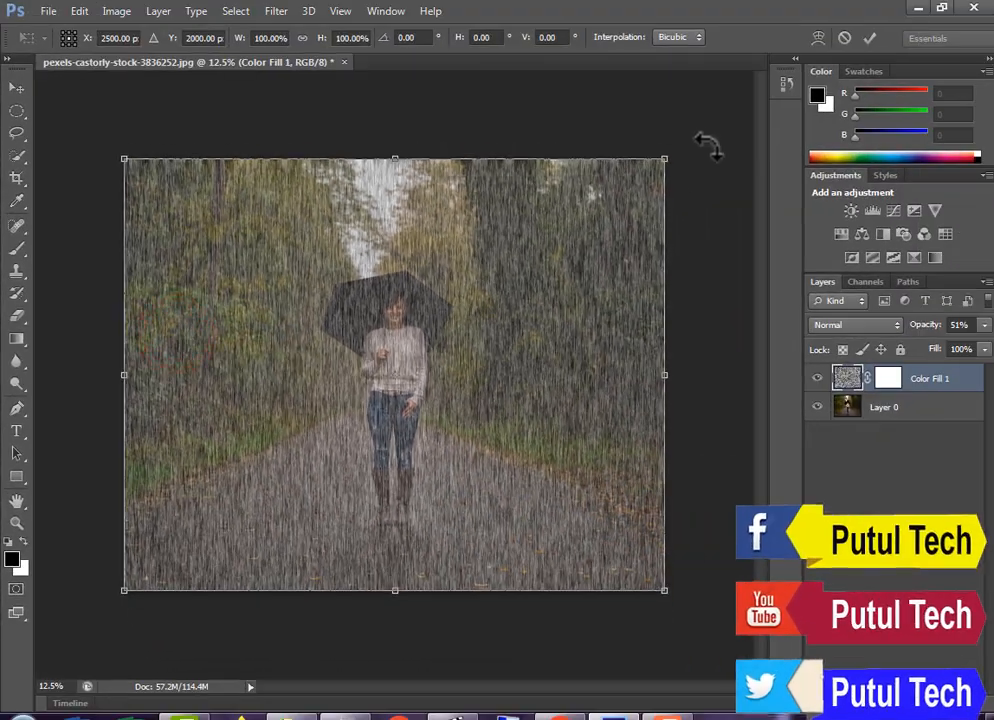
left_click_drag(707, 145, 565, 74)
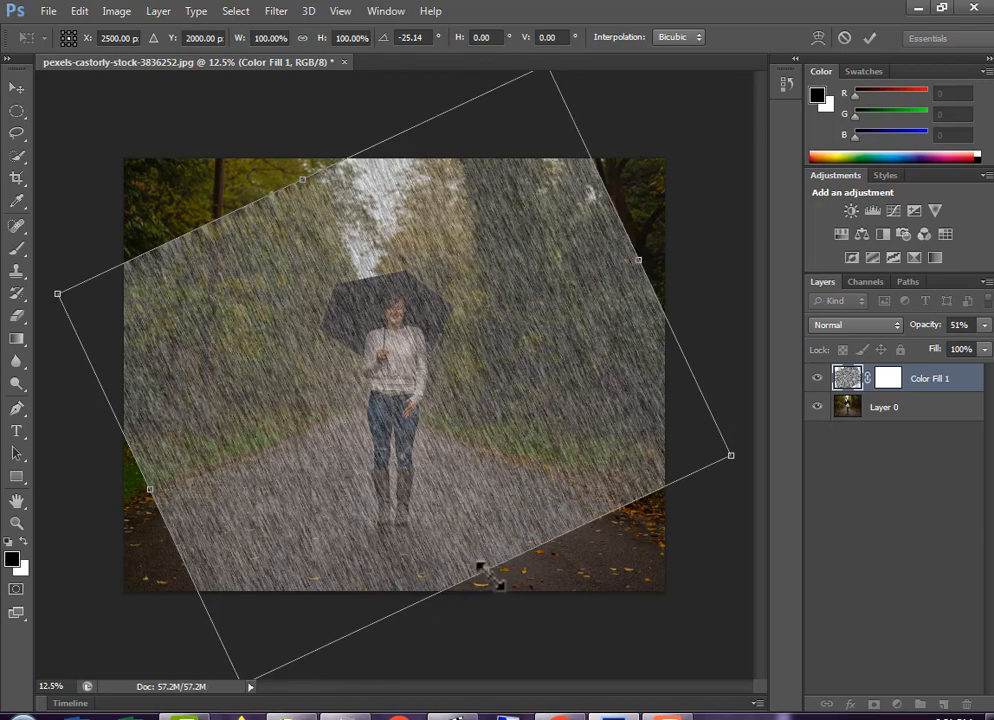
Stretch the rotated fibers layer to about 143% width and 167% height so it covers the whole photo, and apply the transform.
left_click_drag(488, 575, 650, 657)
left_click_drag(300, 177, 150, 88)
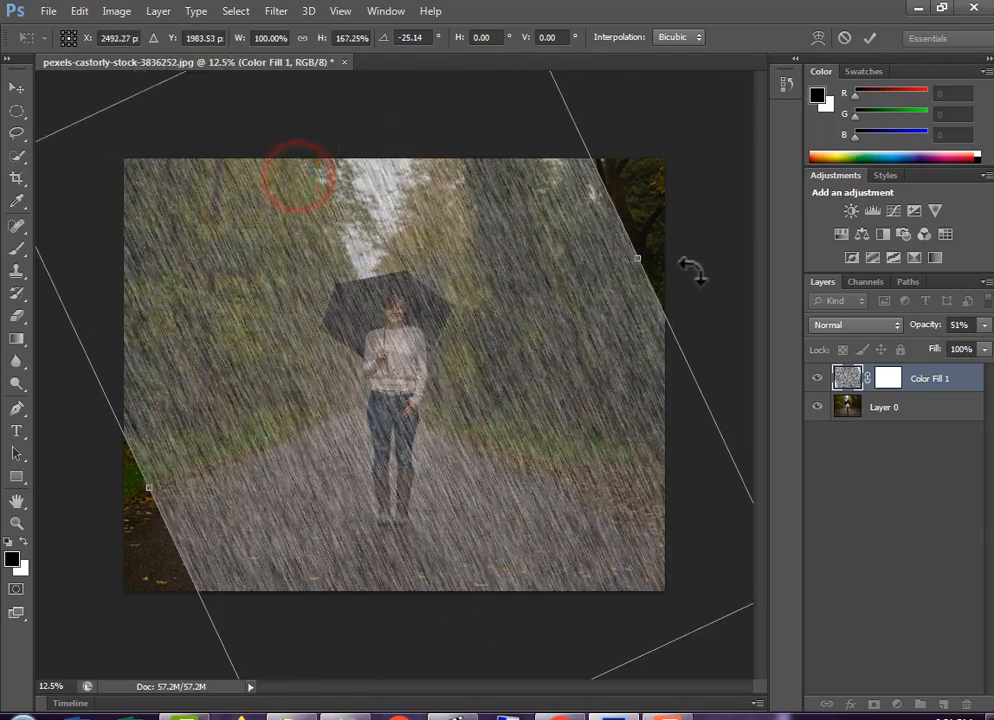
left_click_drag(637, 256, 739, 208)
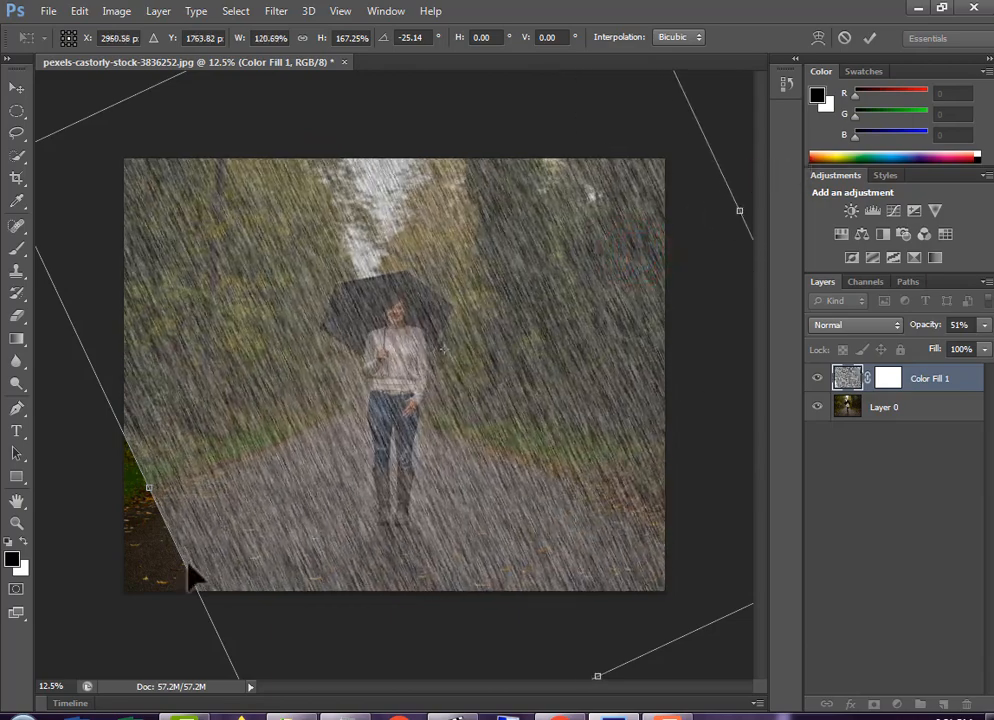
left_click_drag(151, 491, 58, 576)
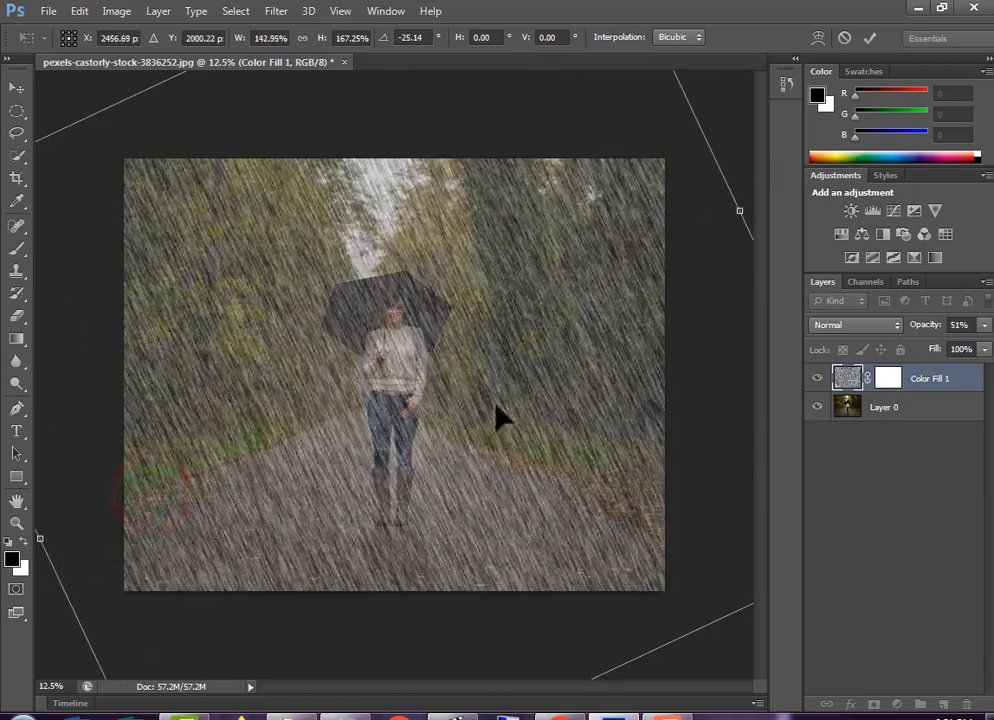
left_click(870, 36)
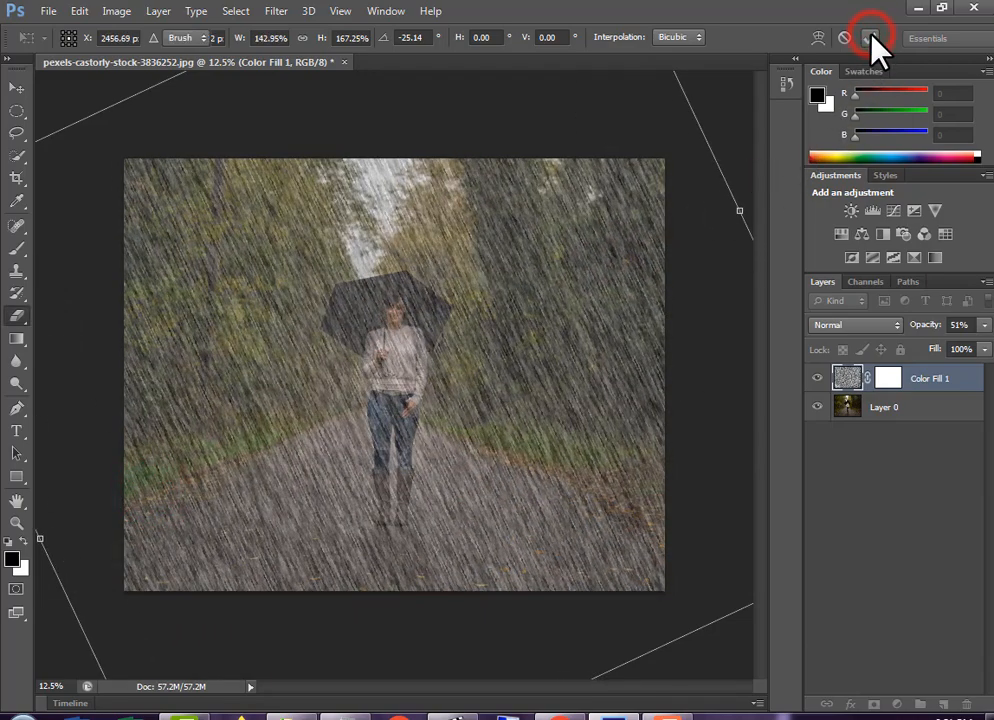
Reduce the opacity of the slanted fibers layer to 41%.
left_click_drag(984, 328, 956, 350)
left_click(981, 325)
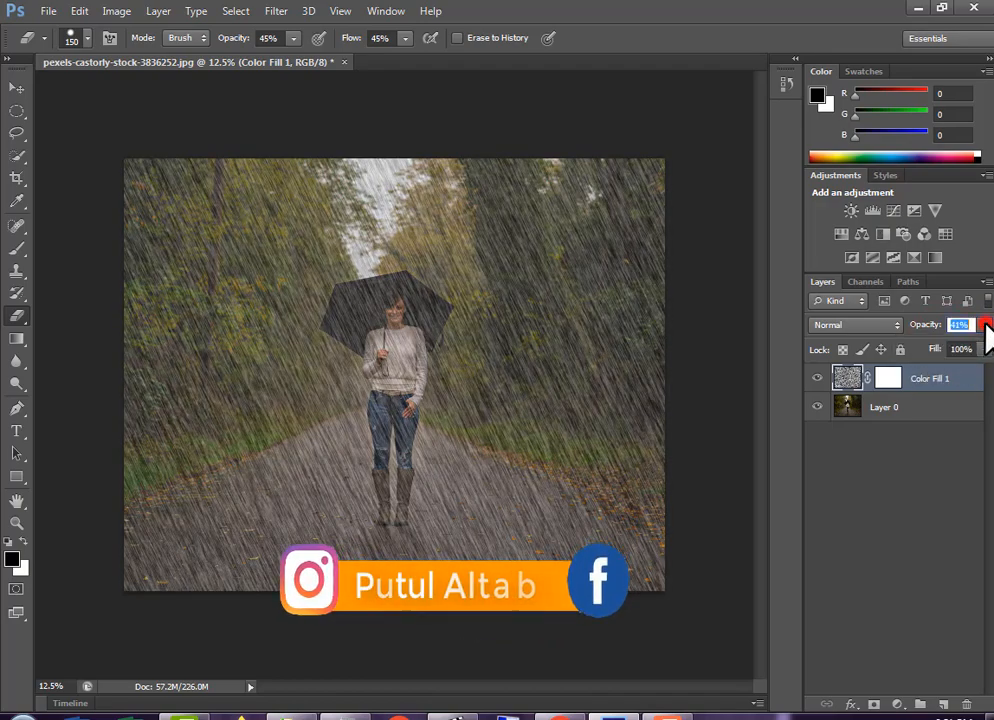
Try a lower Fill on the fibers layer and return it to 100%.
left_click(985, 348)
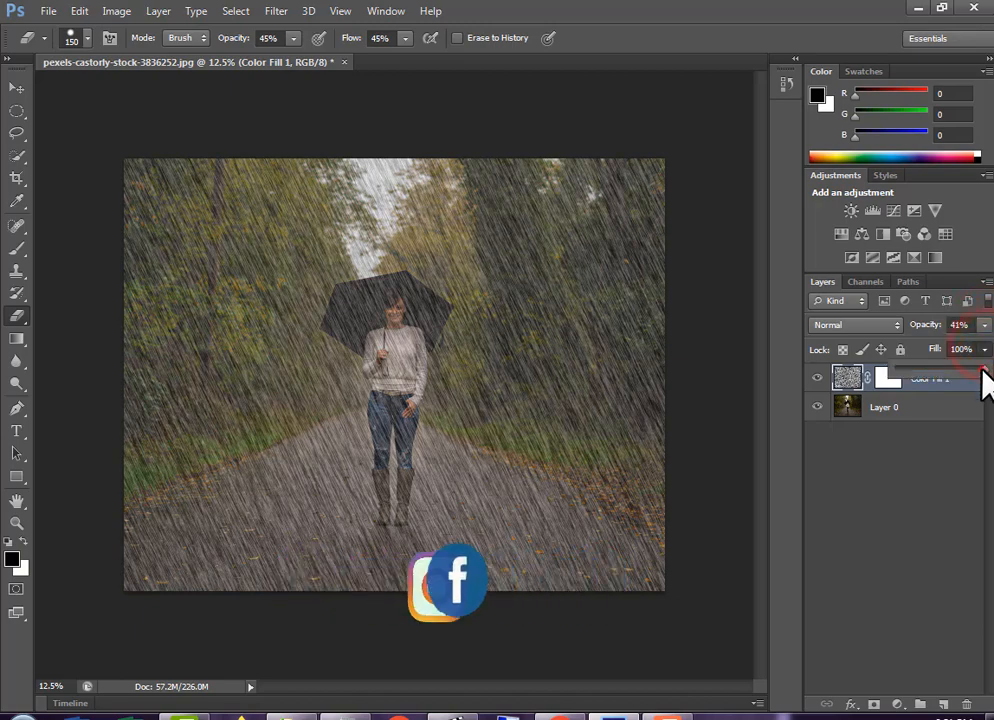
left_click_drag(985, 381, 945, 390)
left_click_drag(949, 379, 993, 381)
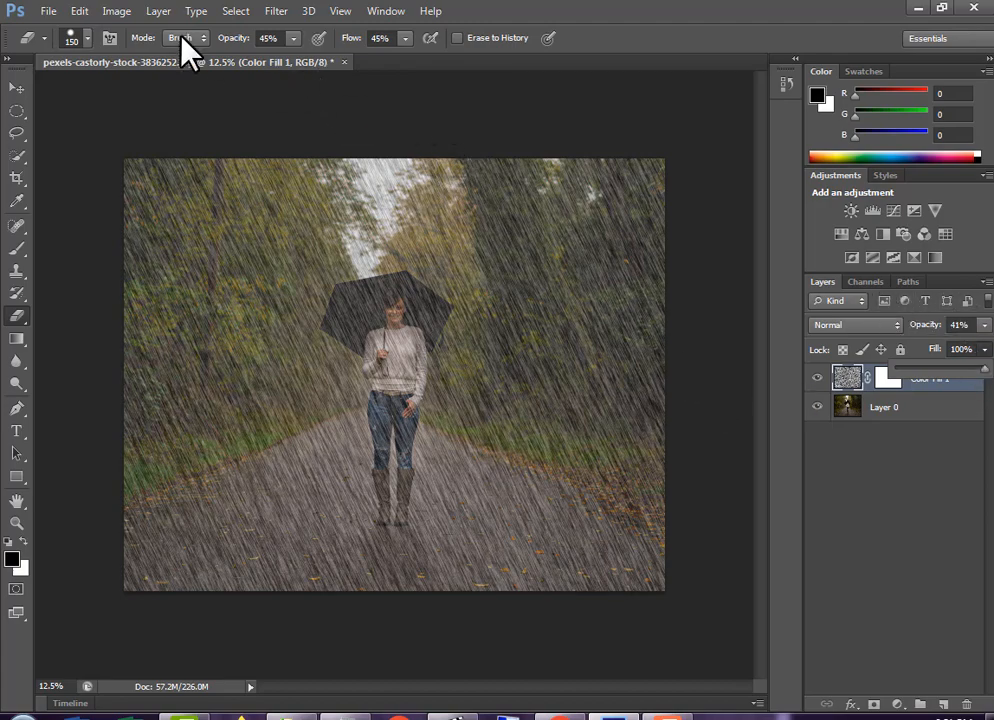
Apply a Levels adjustment to the fibers layer with input shadows 6, midtones 0.79 and highlights 144.
left_click(116, 11)
mouse_move(160, 56)
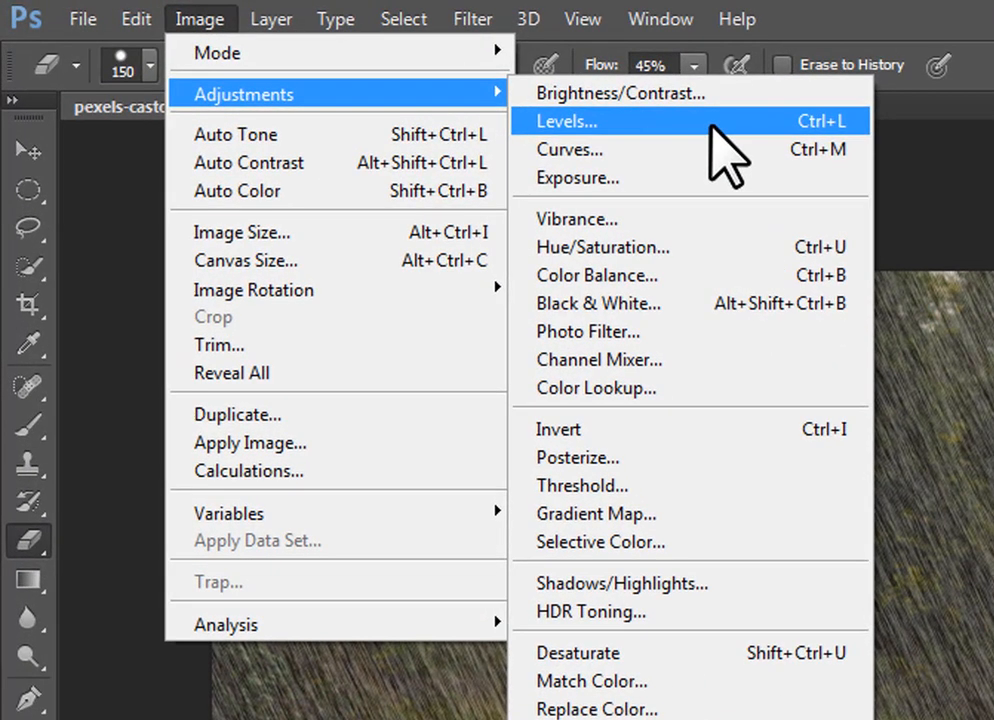
left_click(711, 124)
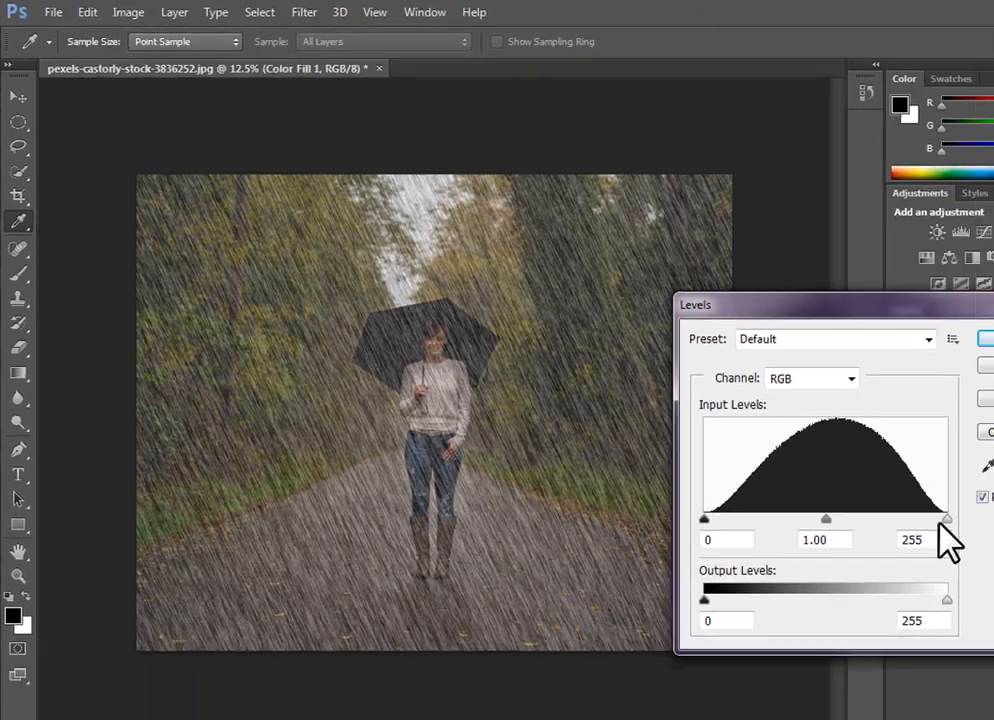
left_click_drag(940, 521, 896, 518)
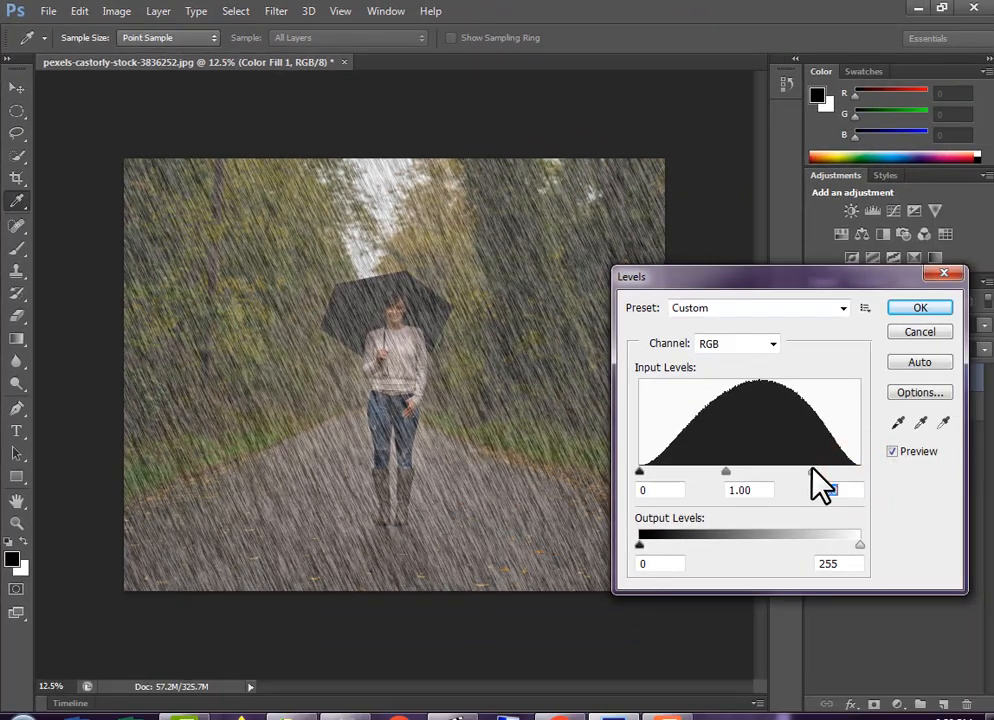
mouse_move(641, 470)
left_mouse_down()
mouse_move(727, 472)
mouse_move(645, 480)
left_mouse_up()
mouse_move(728, 470)
left_mouse_down()
mouse_move(774, 467)
mouse_move(654, 479)
mouse_move(780, 482)
mouse_move(686, 482)
mouse_move(717, 476)
mouse_move(741, 486)
left_mouse_up()
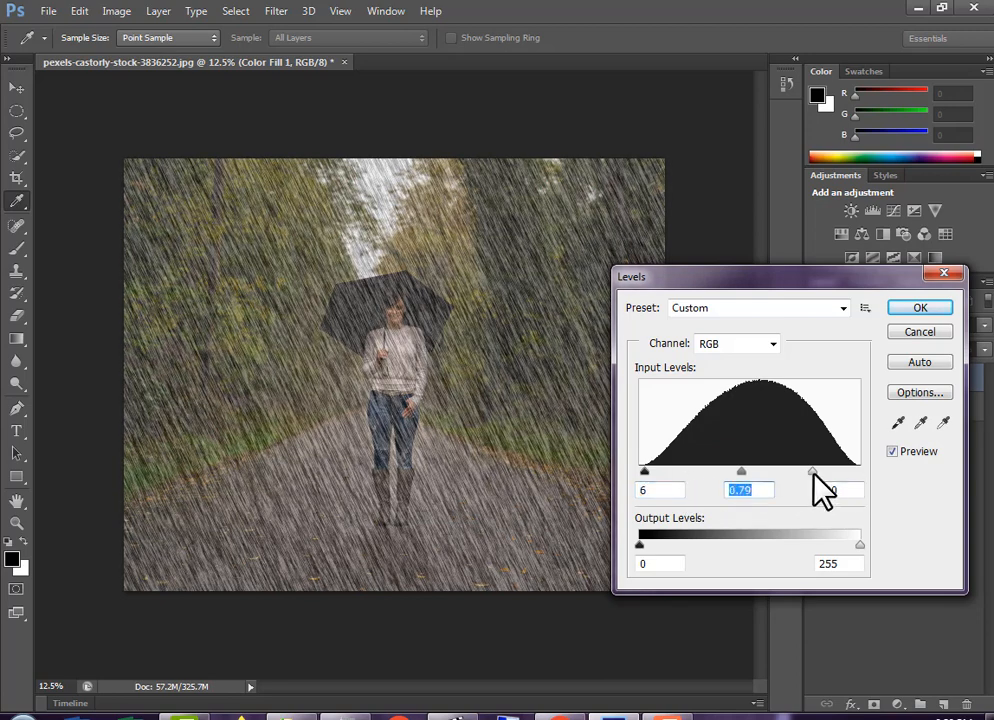
left_click_drag(813, 472, 763, 492)
left_click(920, 310)
key("e")
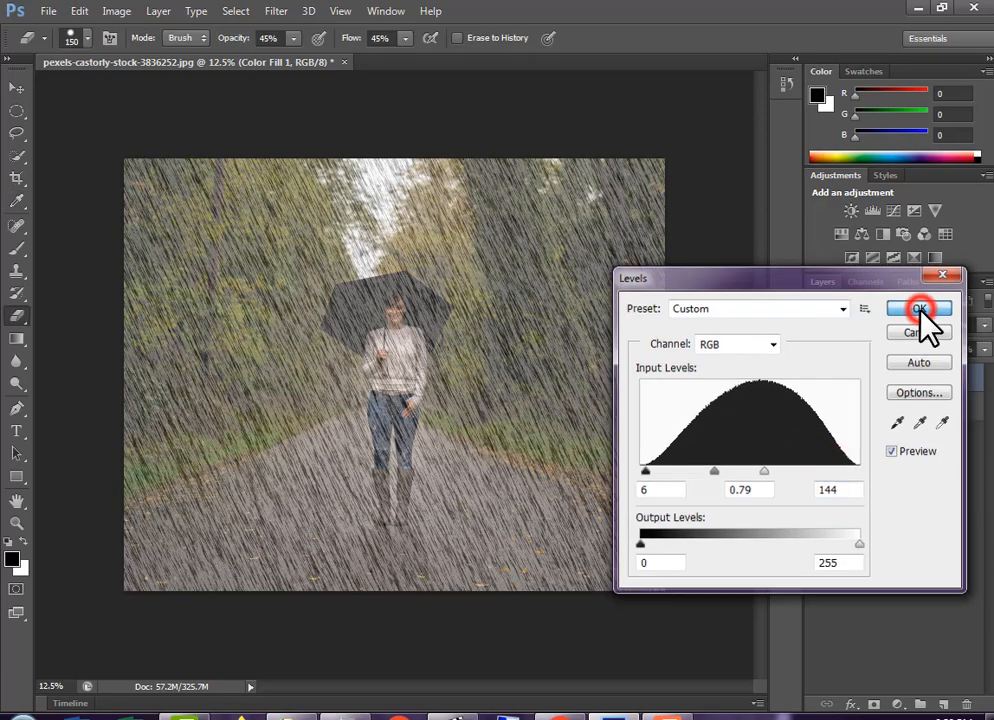
Fine-tune the opacity of the Color Fill 1 rain layer to 42%.
left_click(984, 325)
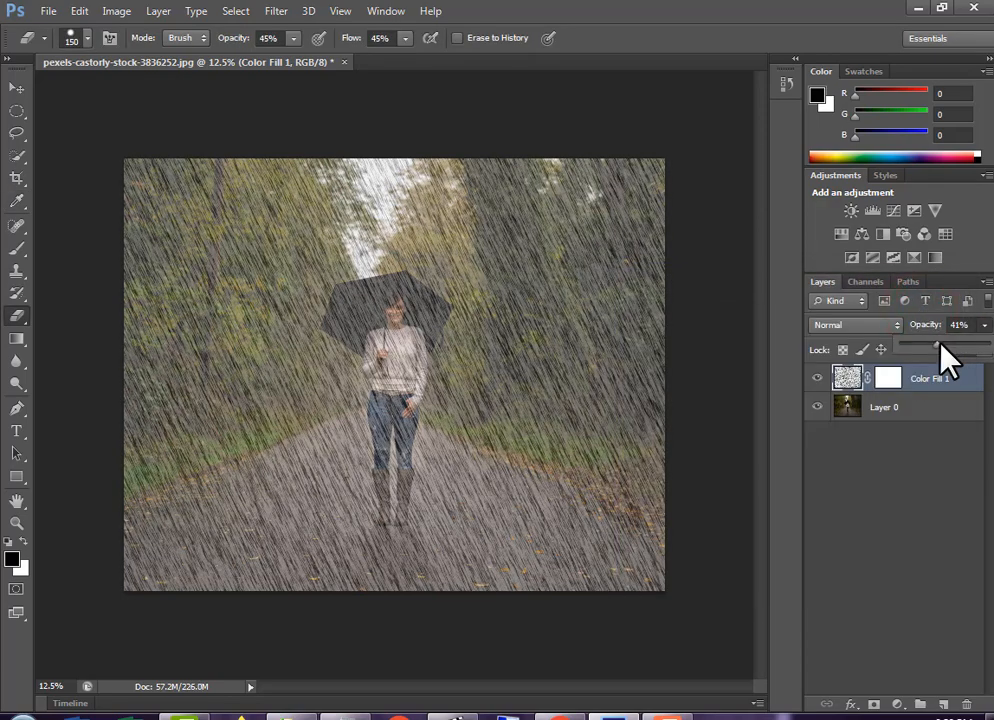
mouse_move(938, 343)
left_mouse_down()
mouse_move(961, 344)
mouse_move(923, 346)
mouse_move(938, 347)
left_mouse_up()
left_click(928, 408)
Select both Layer 0 and Color Fill 1 and merge them into a single layer.
left_click(926, 406)
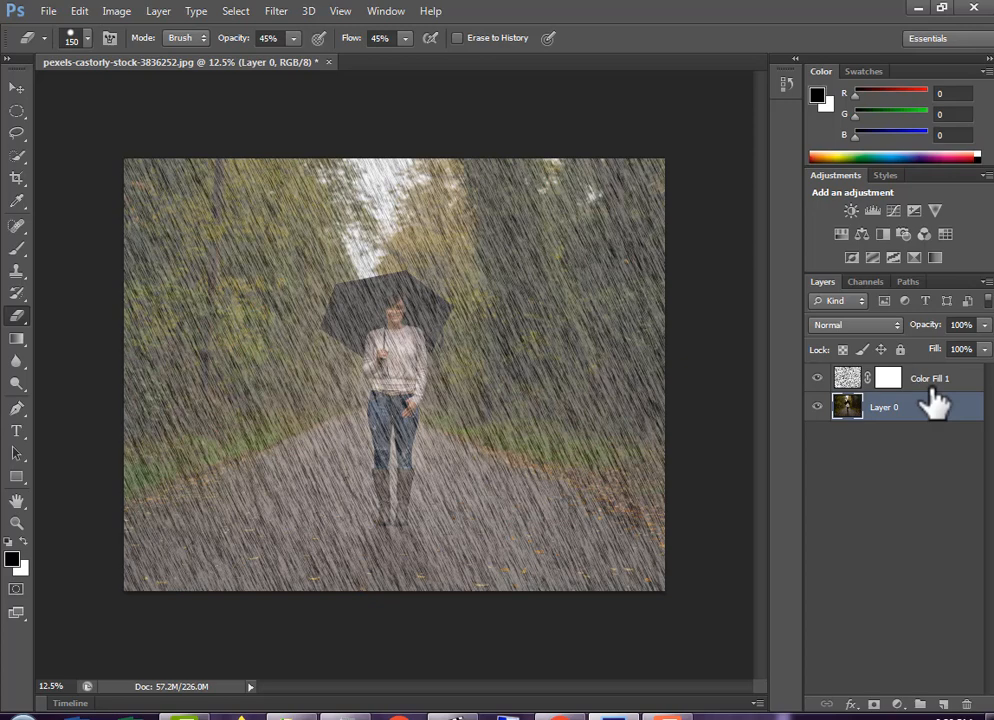
left_click(935, 393, "ctrl")
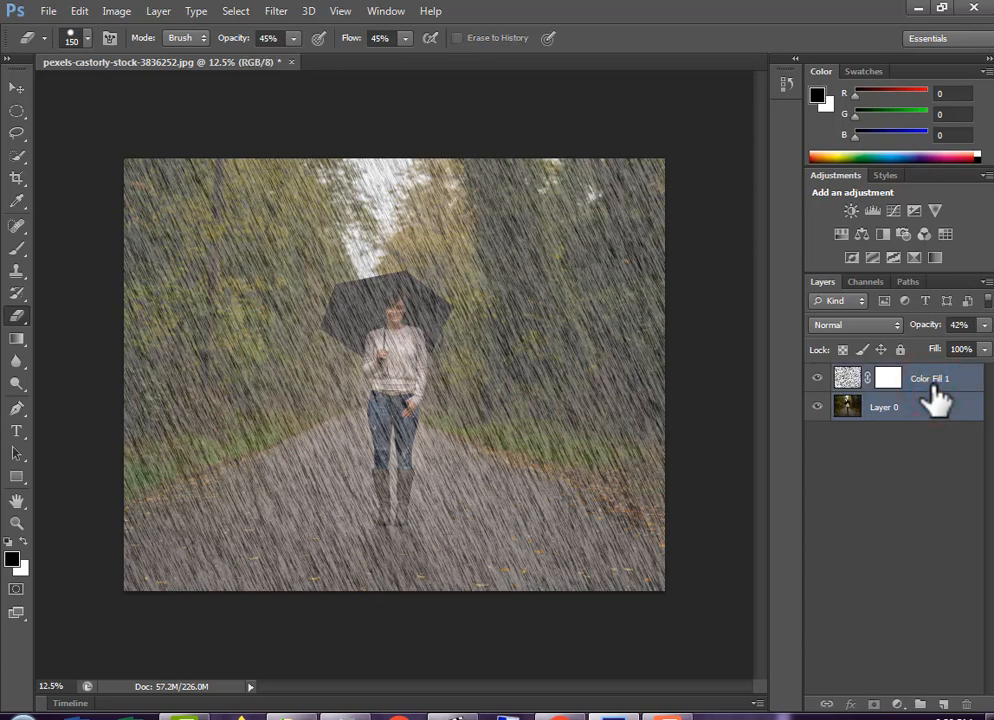
right_click(937, 397)
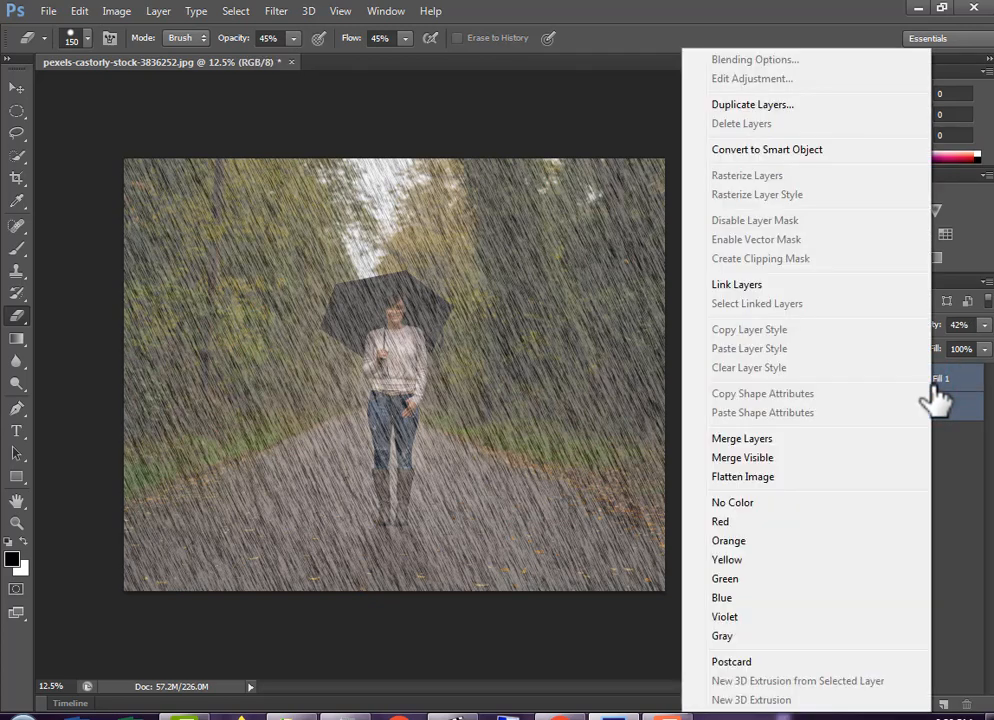
left_click(748, 442)
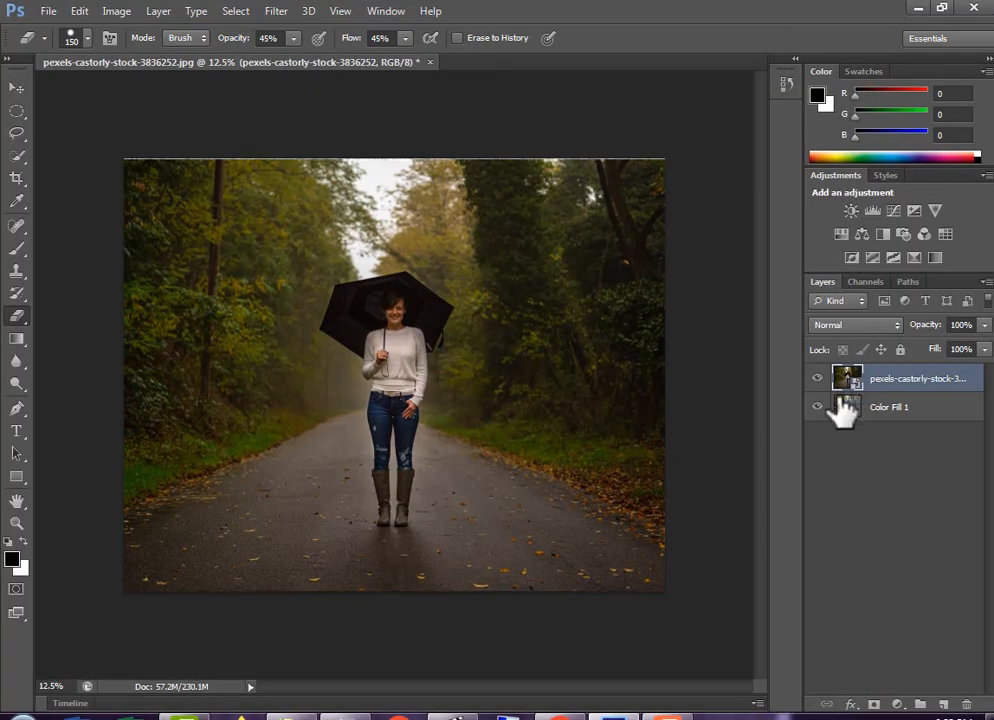
Compare the original photo with the merged rain image by toggling the original photo layer's visibility, leaving that layer hidden.
left_click(817, 378)
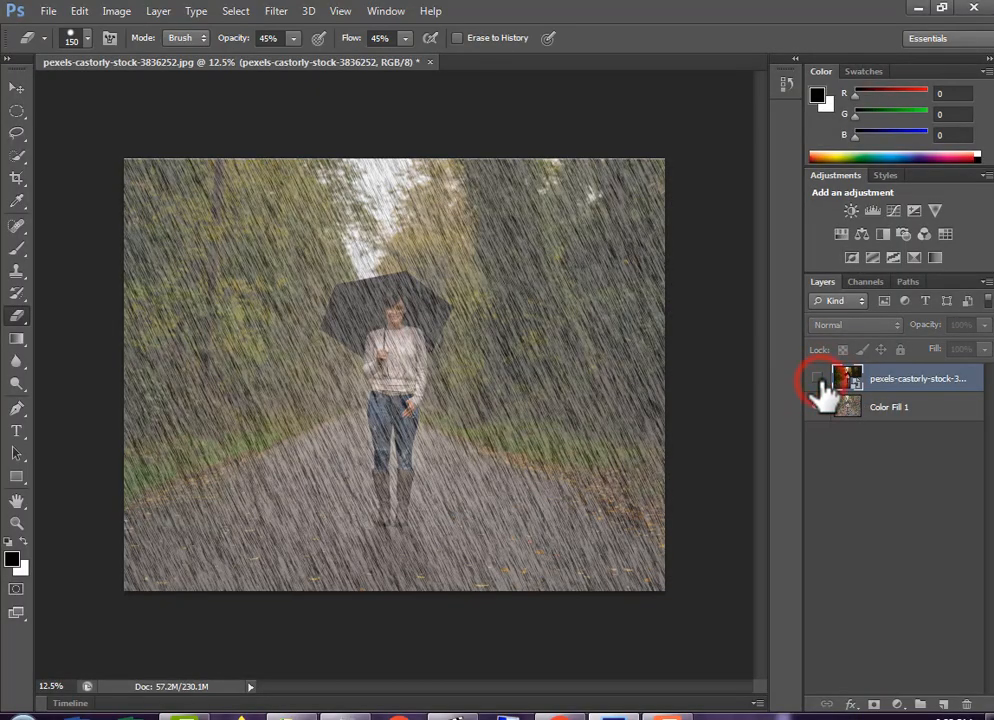
left_click(817, 378)
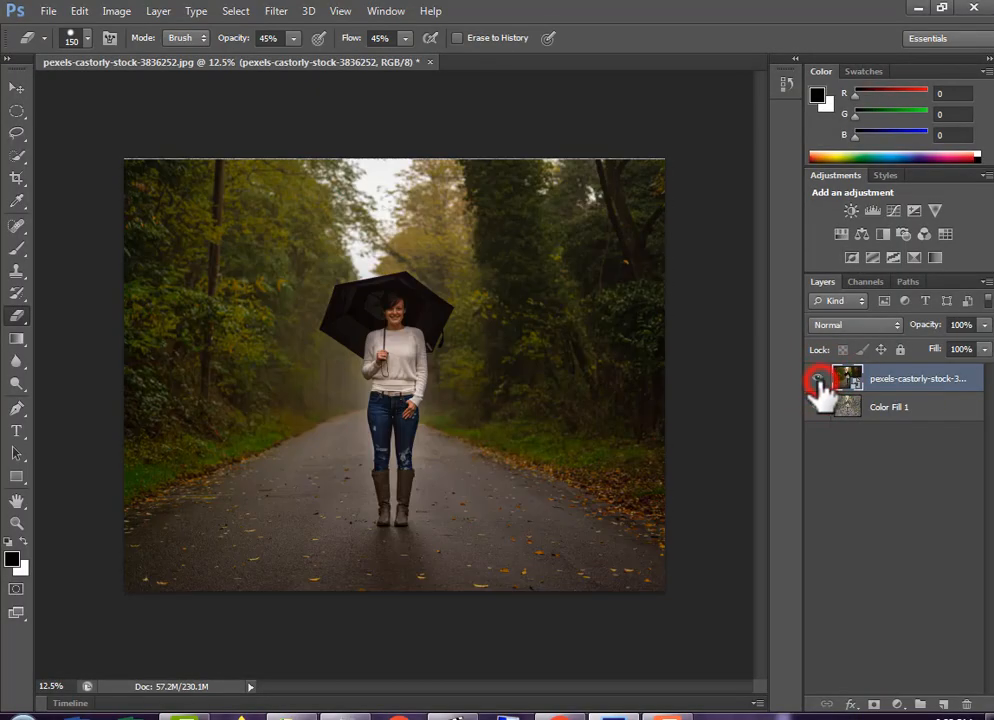
left_click(817, 378)
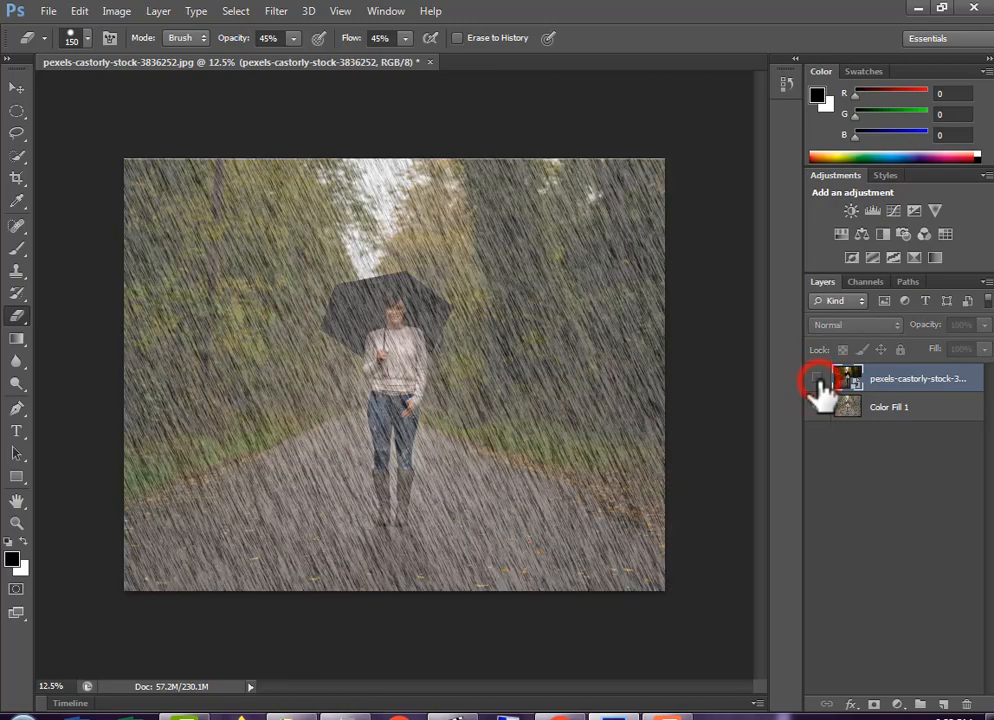
key("ctrl+plus")
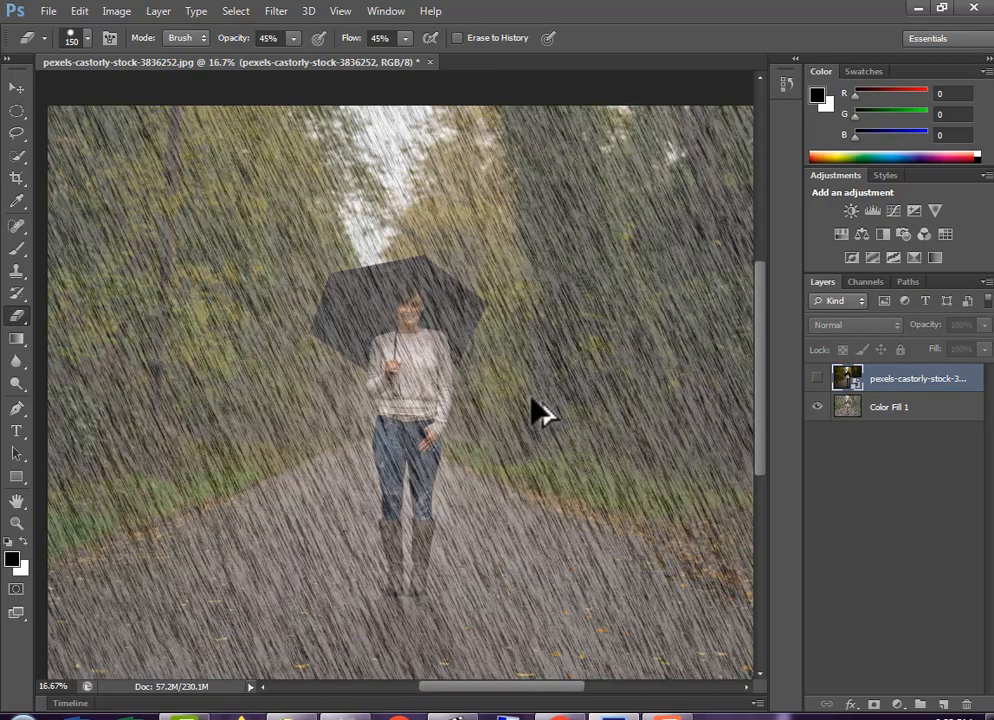